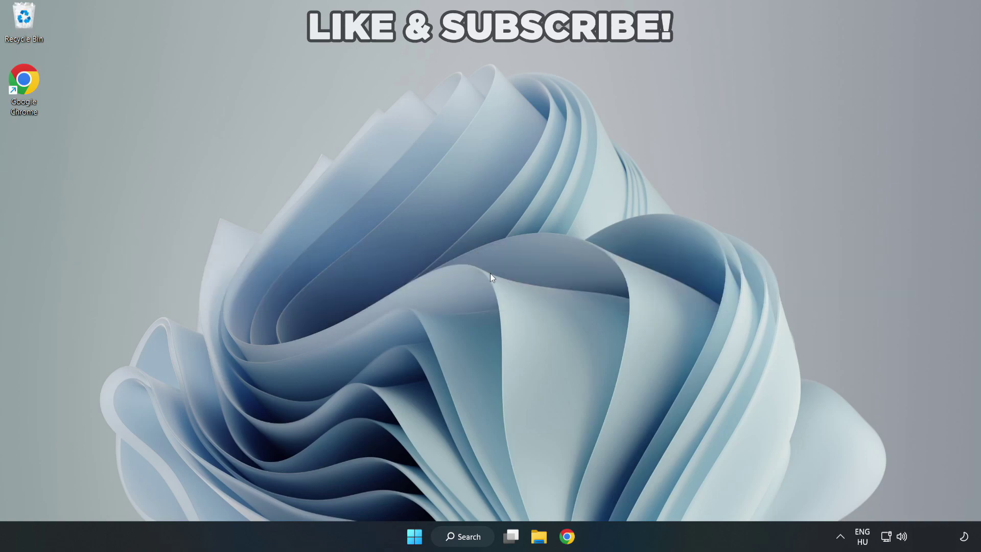
Search Windows for 'device manager' and launch Device Manager from the best match.
left_click(464, 536)
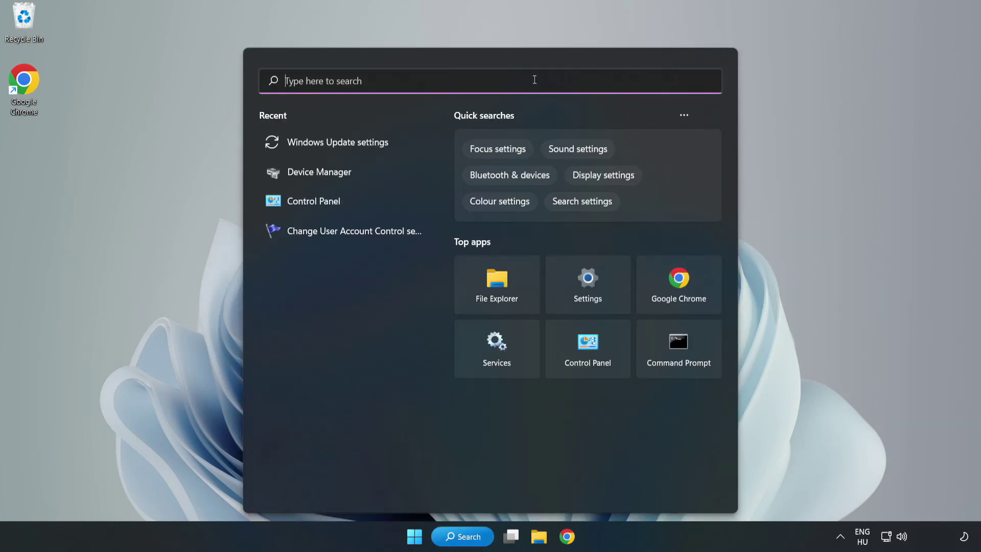
type("devic")
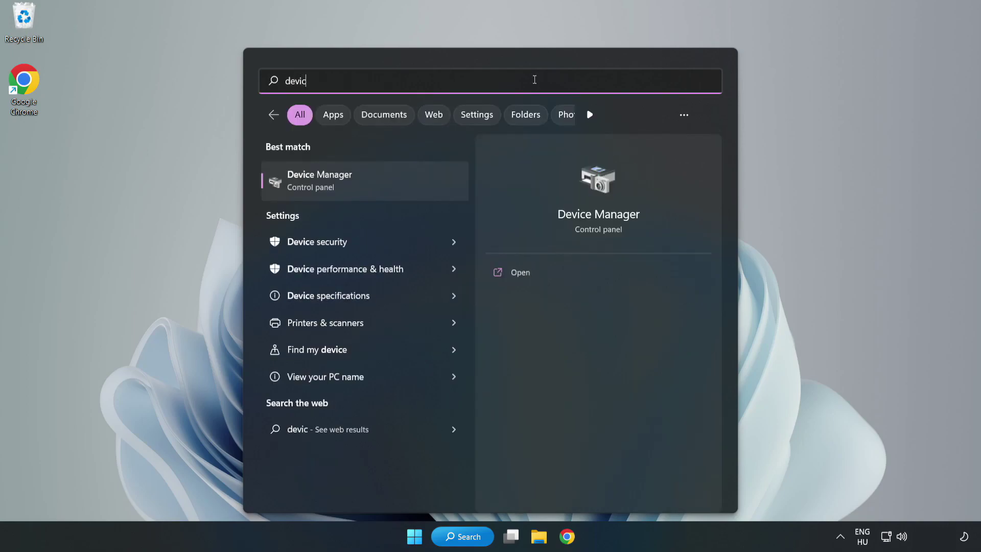
type("e manager")
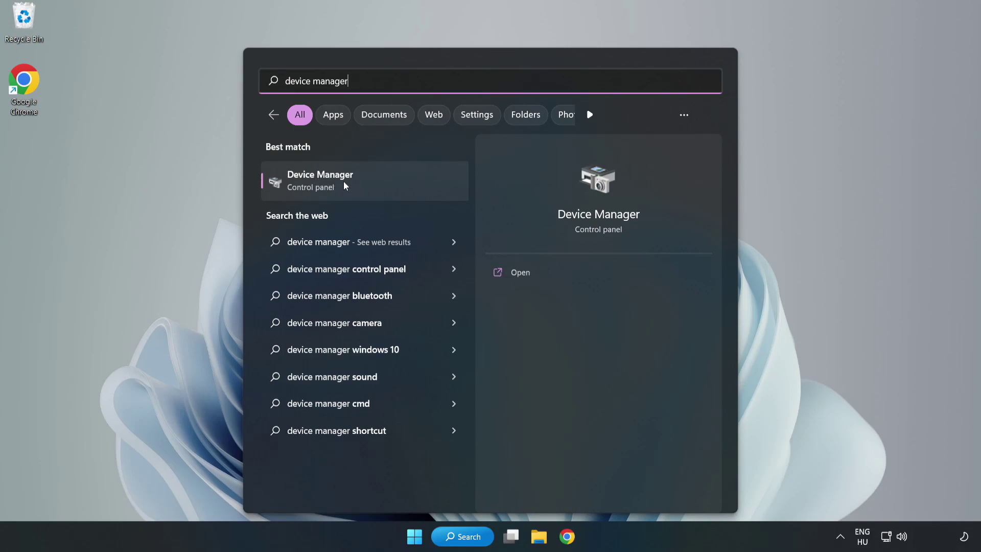
left_click(366, 190)
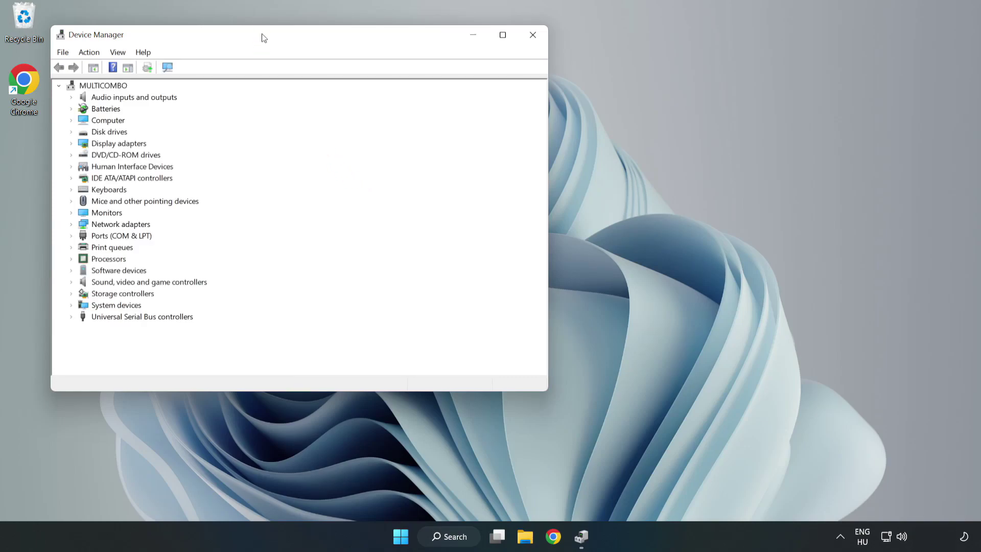
Expand Display adapters and bring up the context menu for VMware SVGA 3D.
left_click_drag(263, 35, 437, 89)
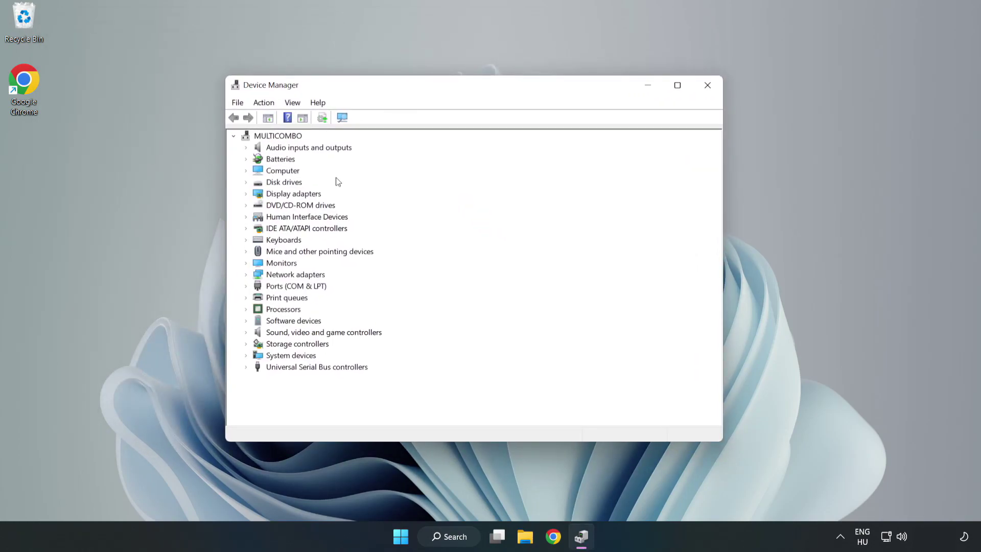
left_click(245, 196)
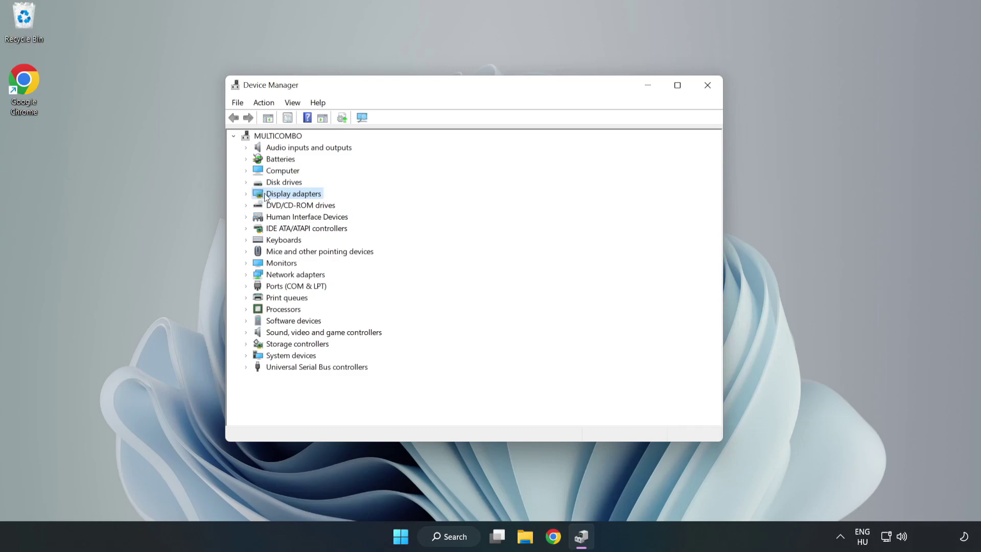
left_click(246, 195)
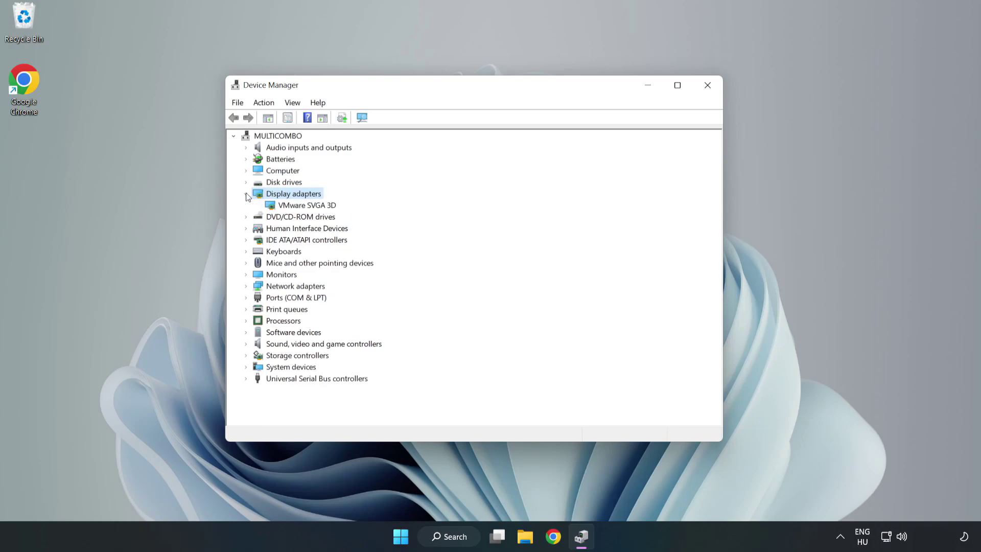
left_click(292, 205)
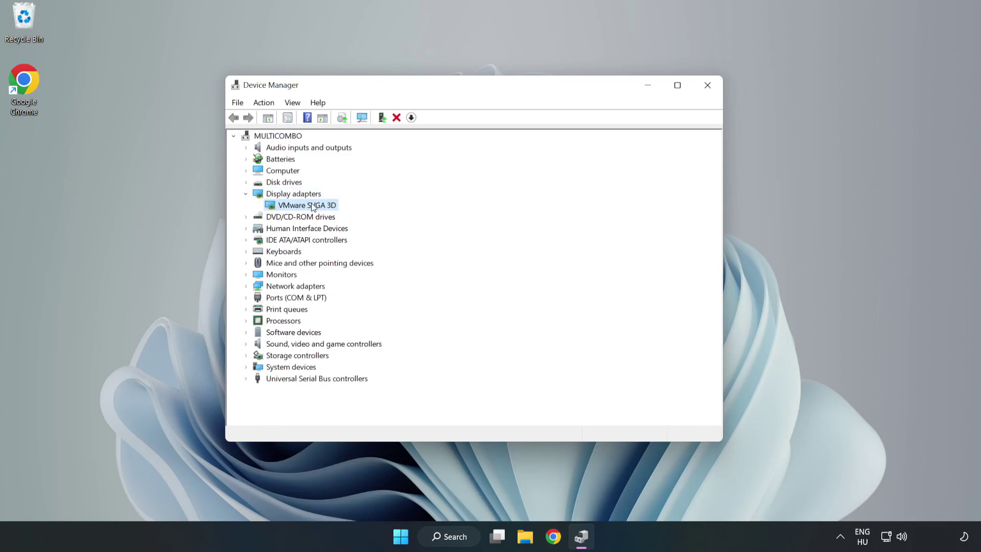
right_click(306, 209)
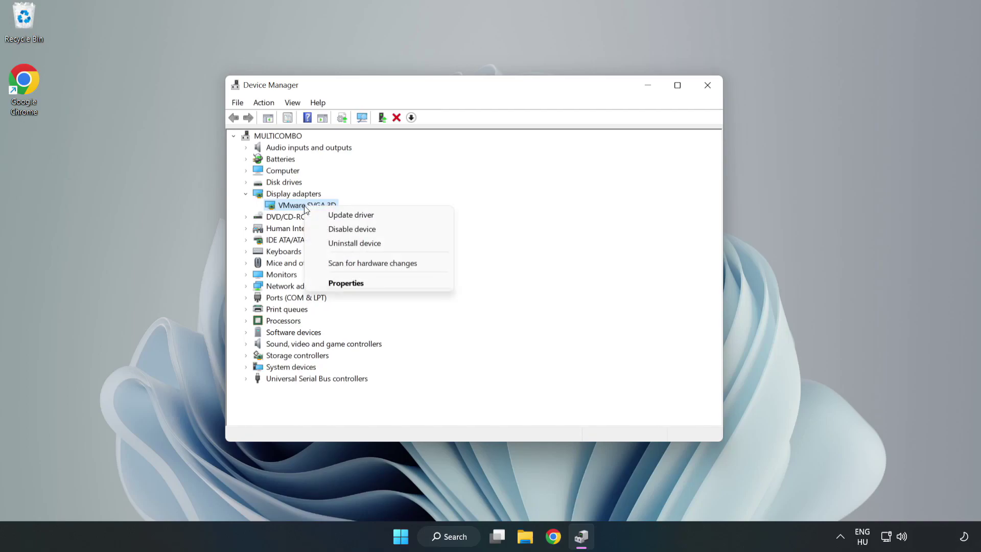
Search automatically for a VMware SVGA 3D driver, then close the wizard once it reports the best driver is installed.
left_click(380, 220)
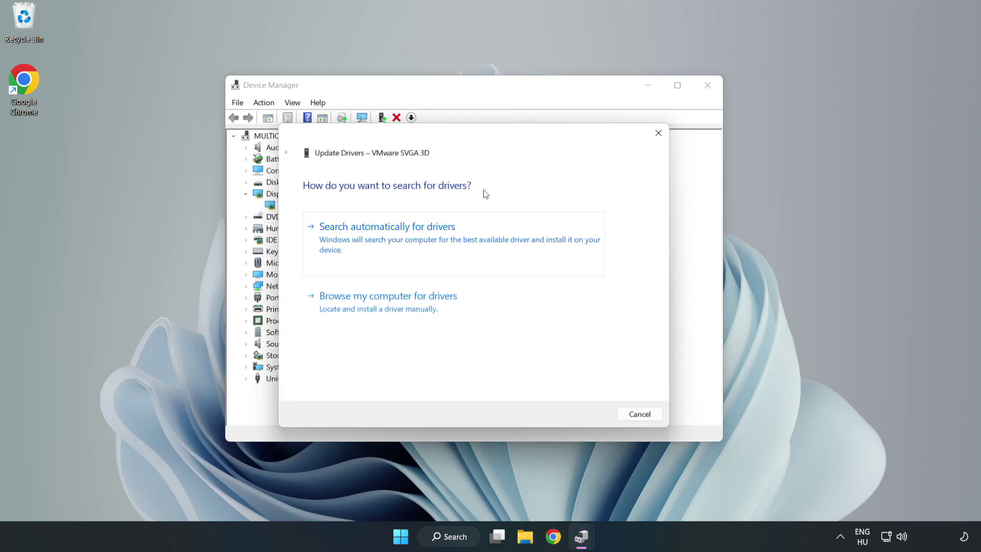
left_click(390, 239)
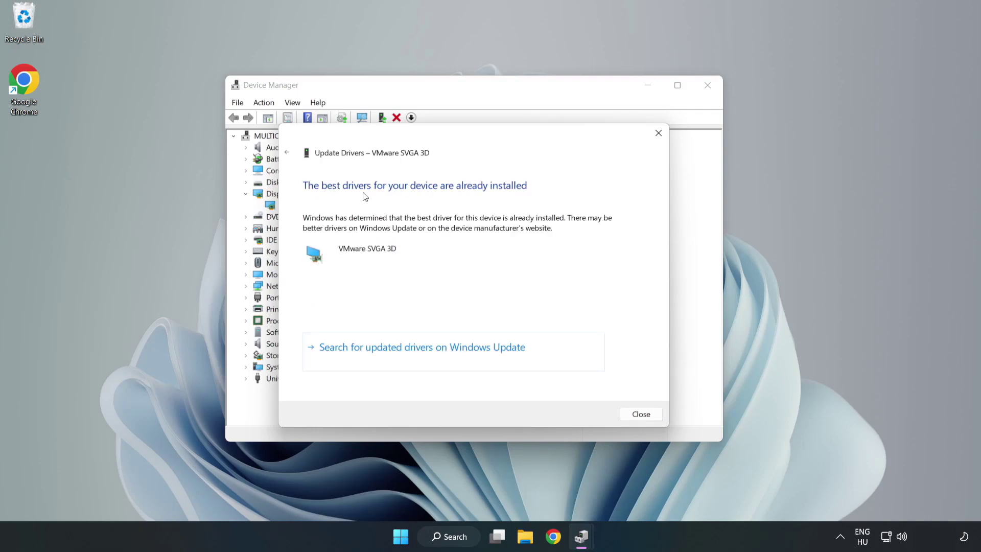
left_click(641, 415)
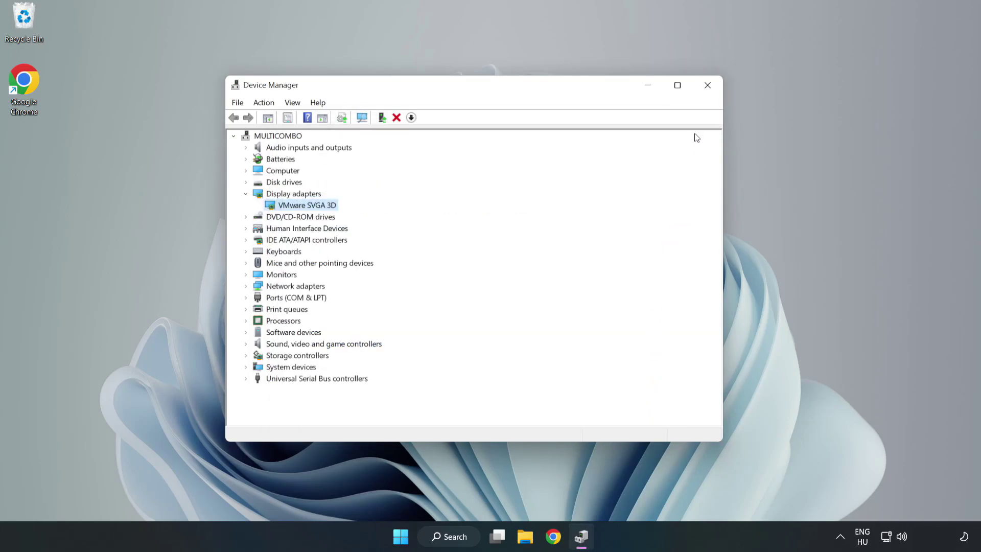
Close Device Manager and search 'updates' to open the Windows Update settings page.
left_click(709, 92)
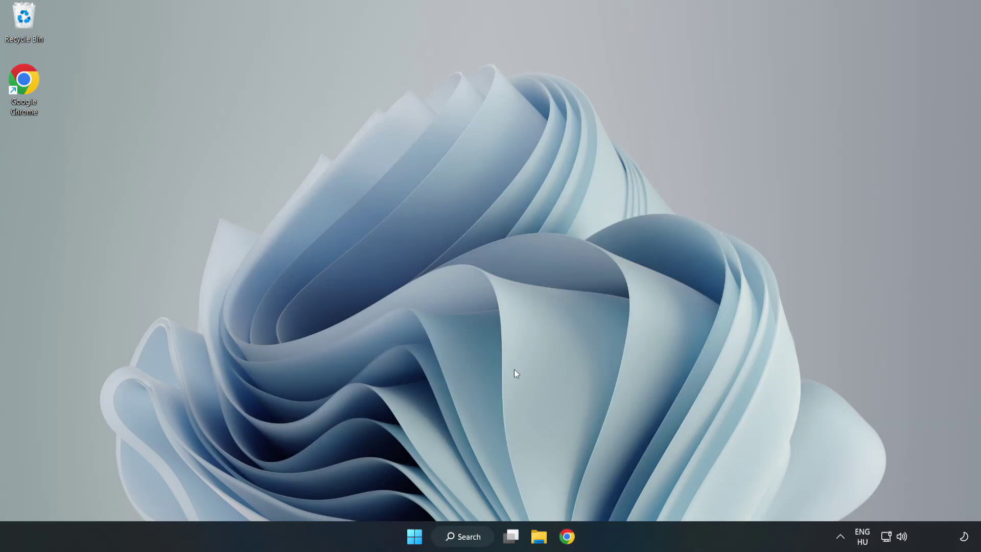
left_click(453, 536)
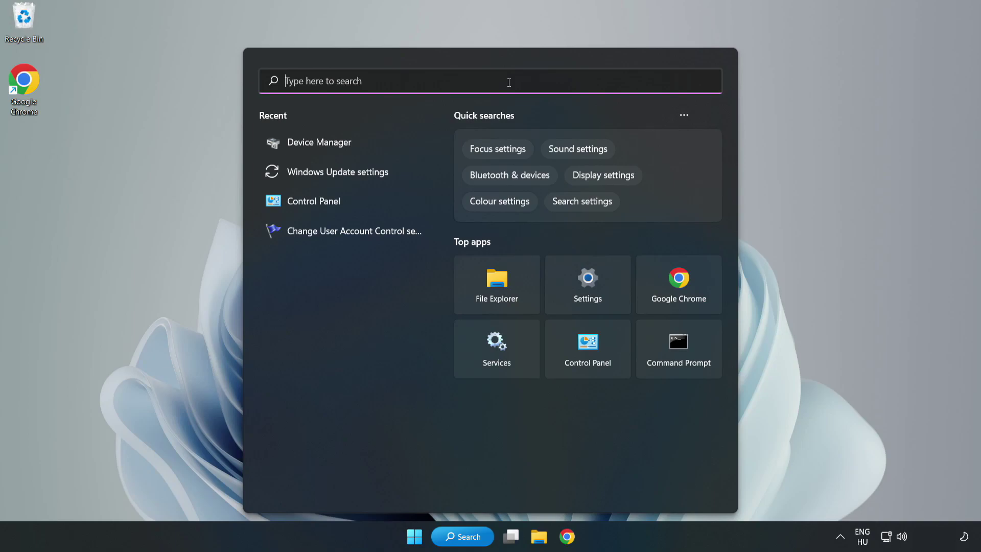
type("updates")
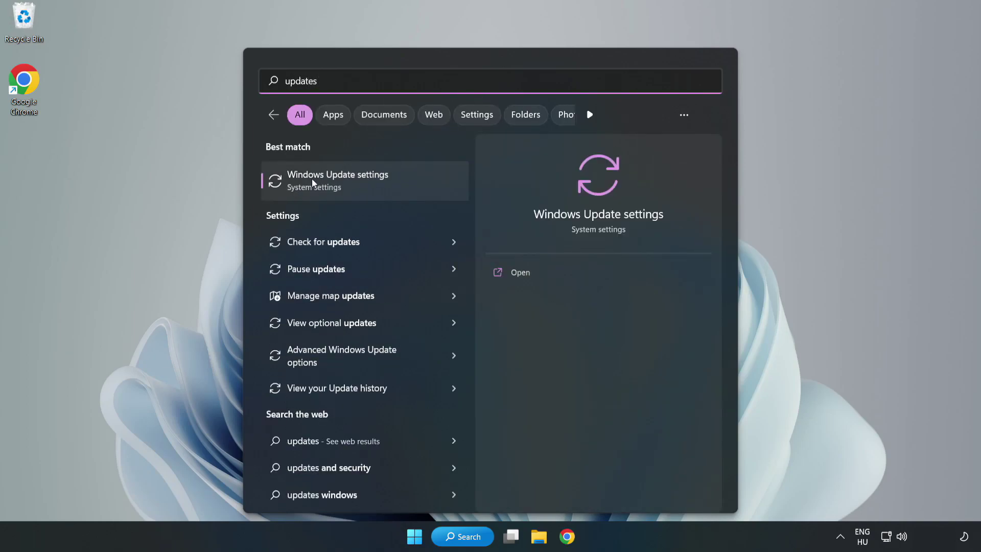
left_click(350, 186)
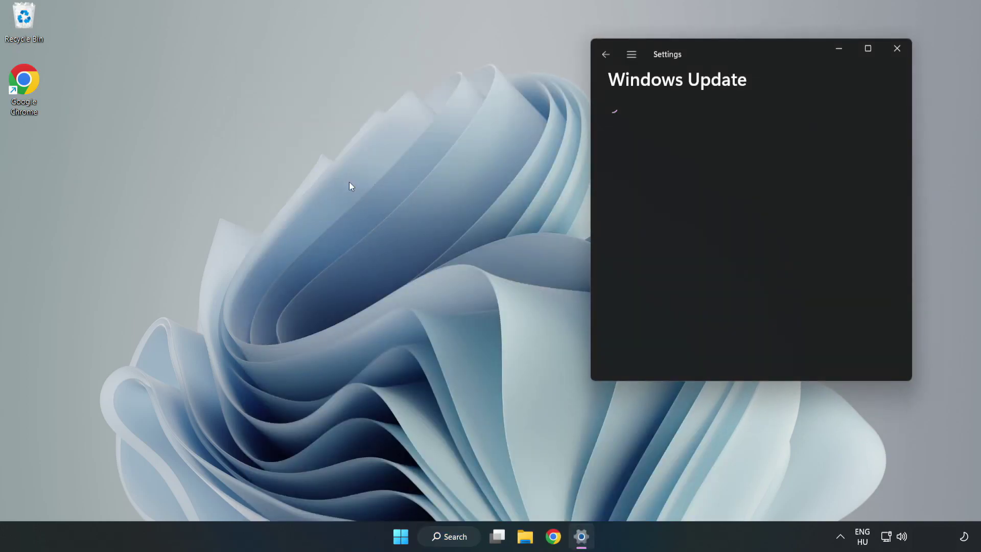
Maximize Settings, run Check for updates to install the Defender update, then close Settings.
left_click(870, 49)
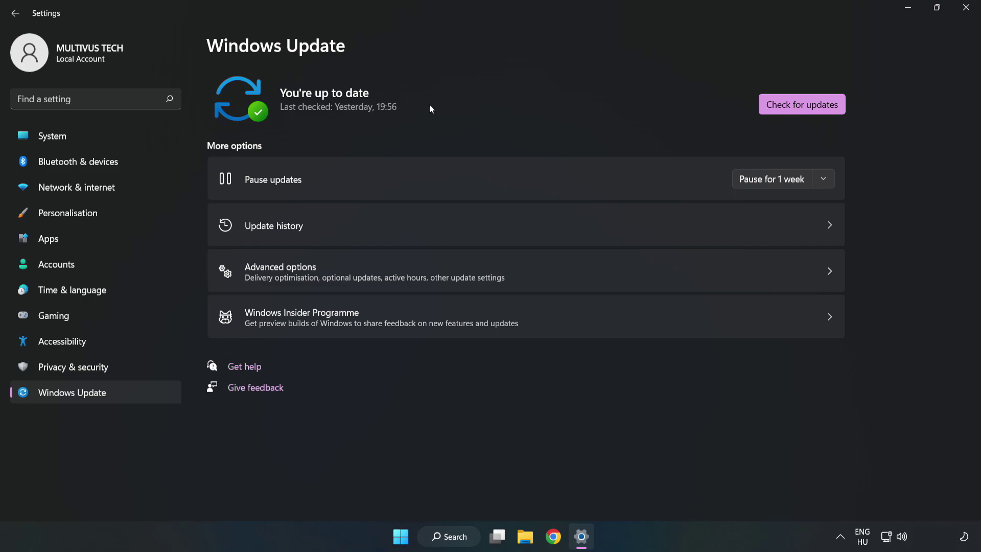
left_click(805, 106)
left_click(968, 11)
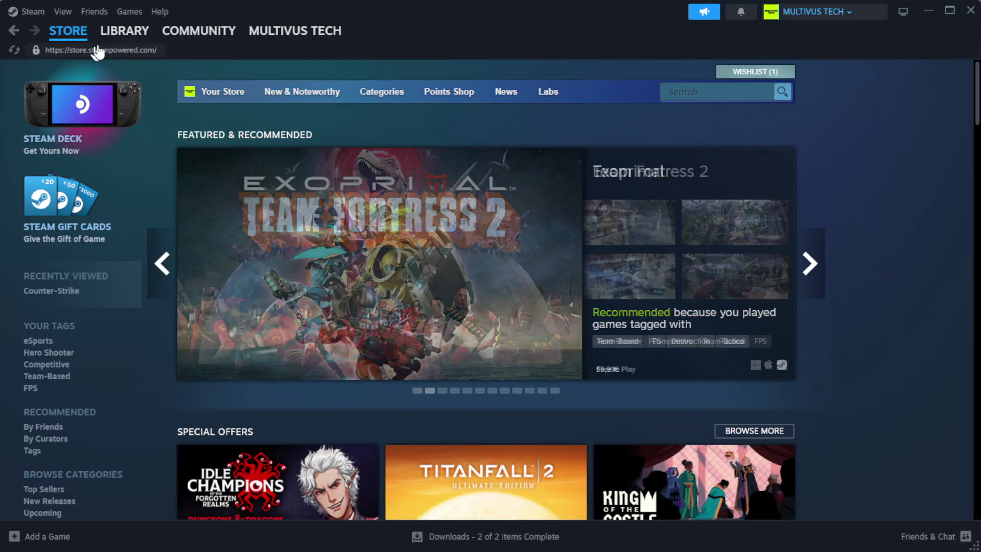
Go to the Steam Library Home and open Properties for YOUR NOT WORKING GAME.
mouse_move(127, 37)
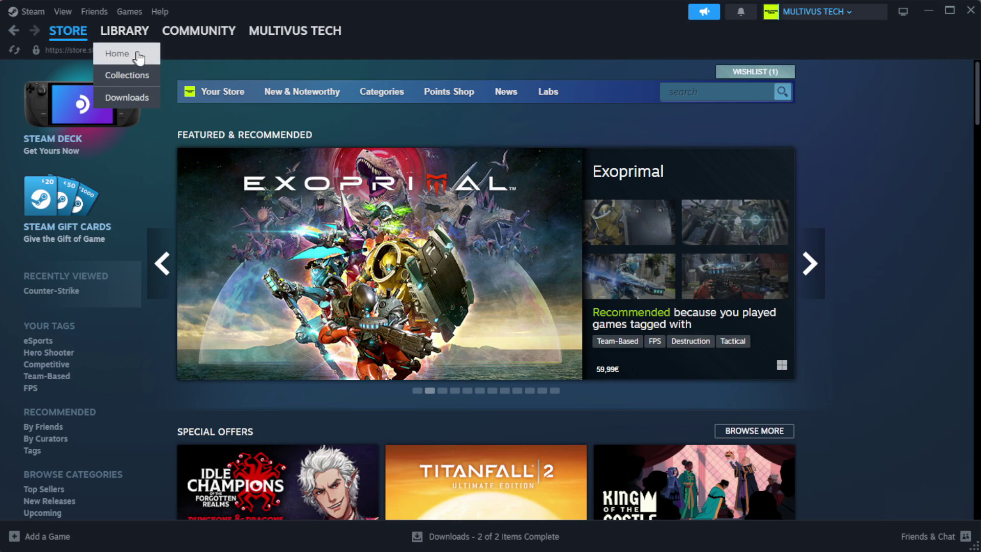
left_click(142, 54)
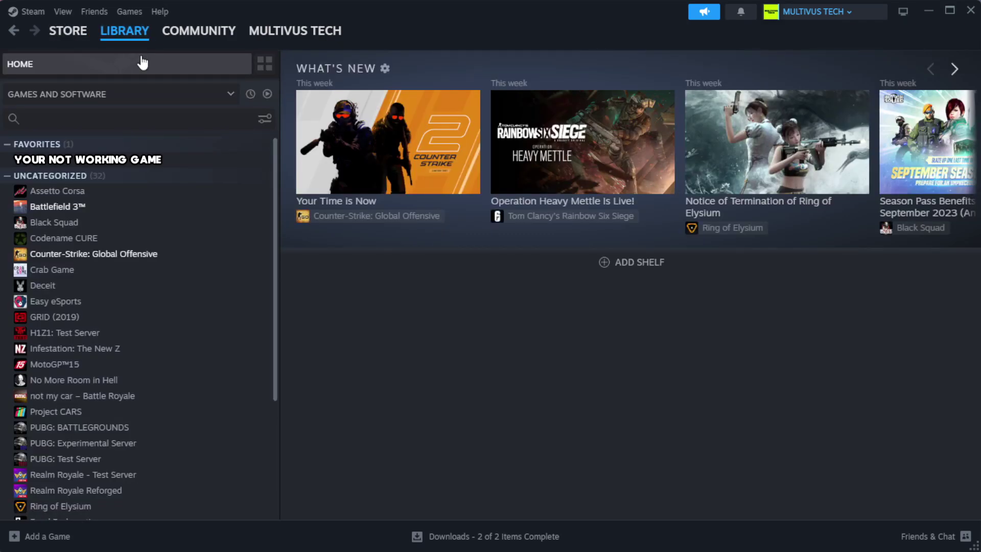
right_click(242, 161)
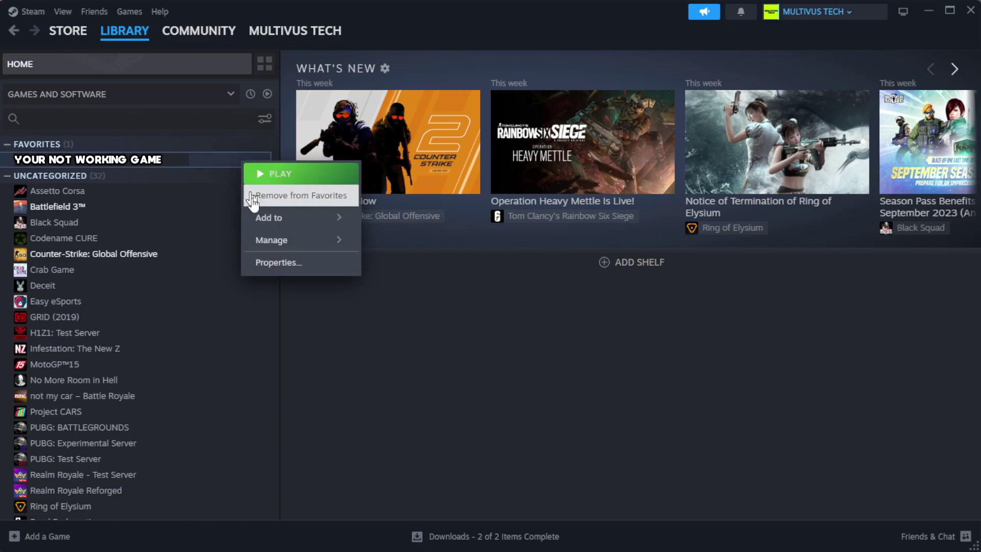
left_click(311, 271)
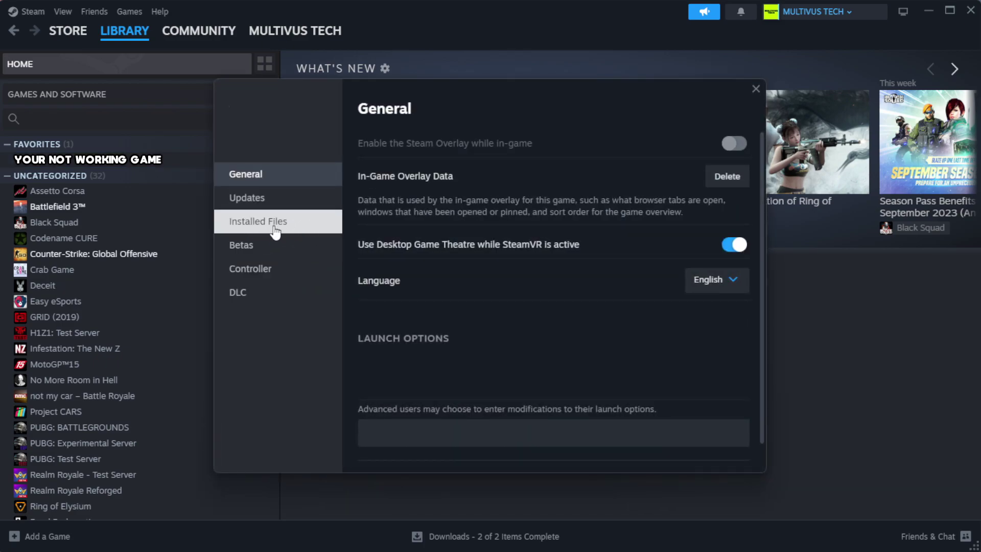
On the Installed Files page, verify integrity of the game files so all 1039 validate.
left_click(322, 232)
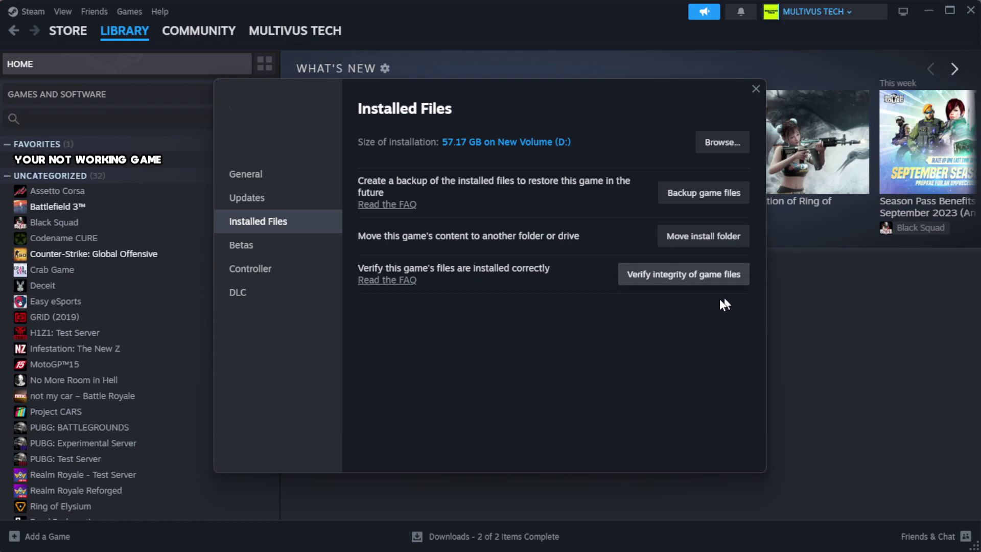
left_click(689, 283)
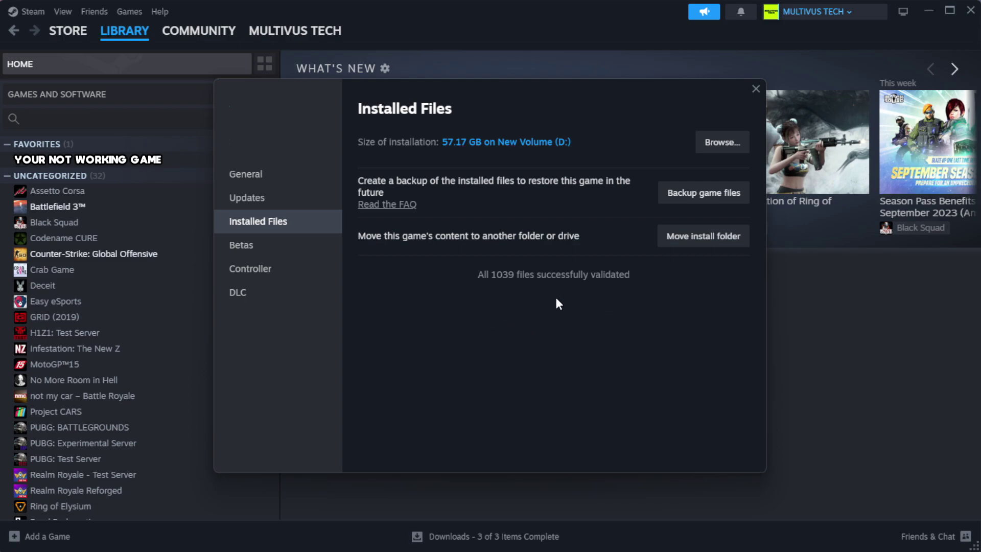
Open the game's install folder and bring up the game shortcut's Properties, moved higher on screen.
left_click(721, 144)
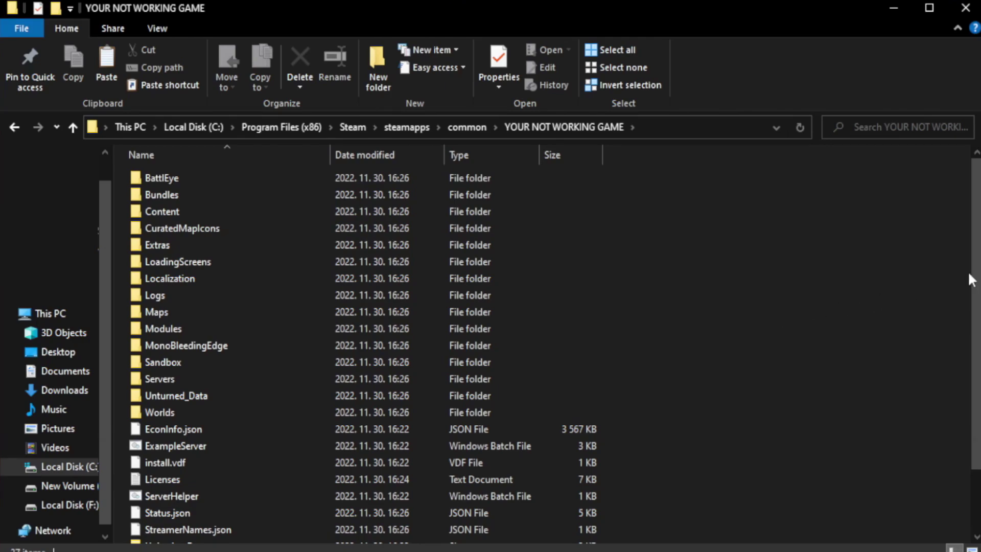
scroll(969, 273, "down", 2)
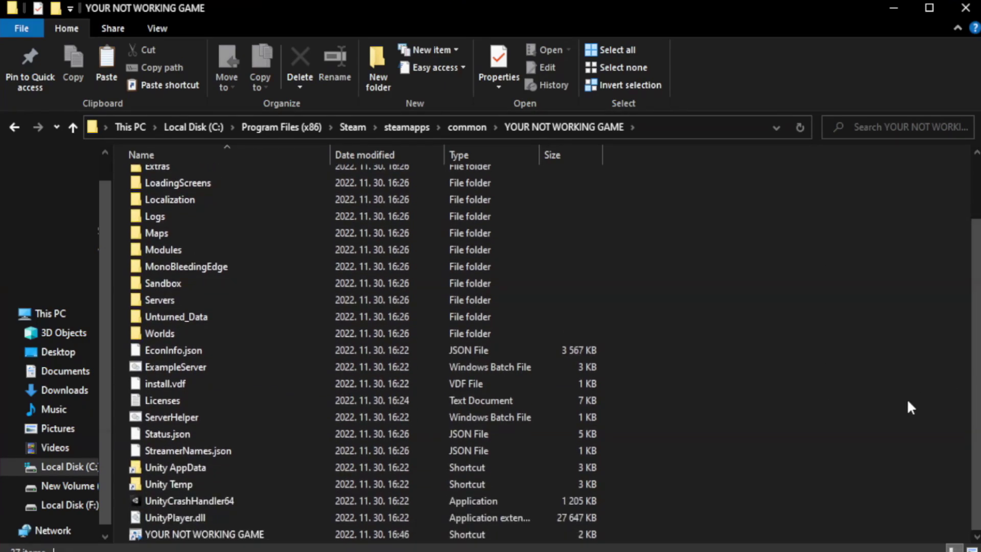
left_click(375, 536)
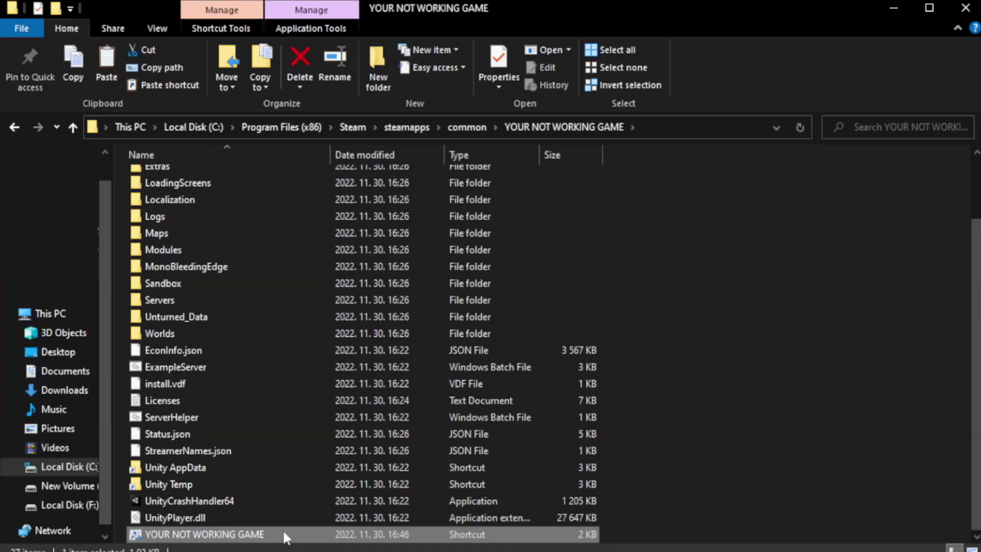
right_click(327, 535)
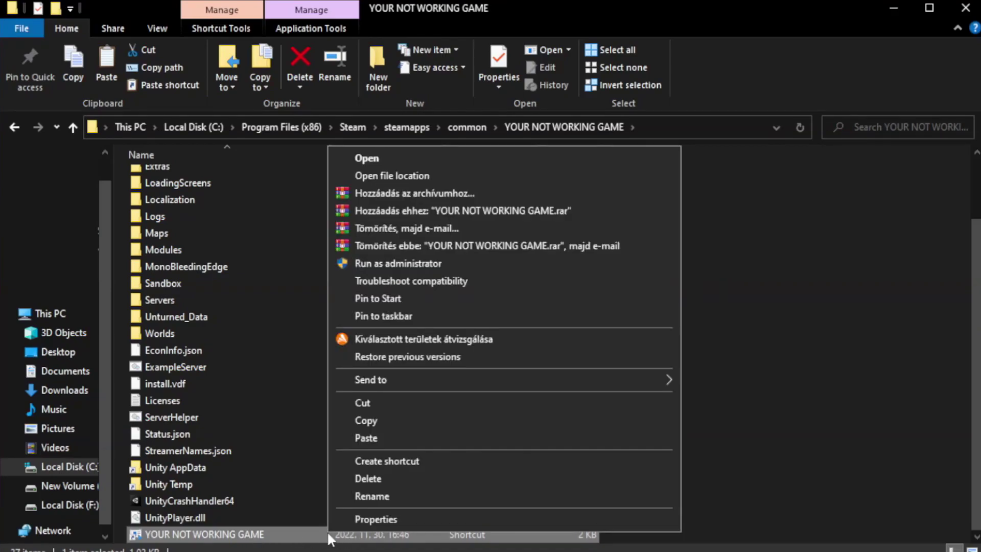
left_click(500, 518)
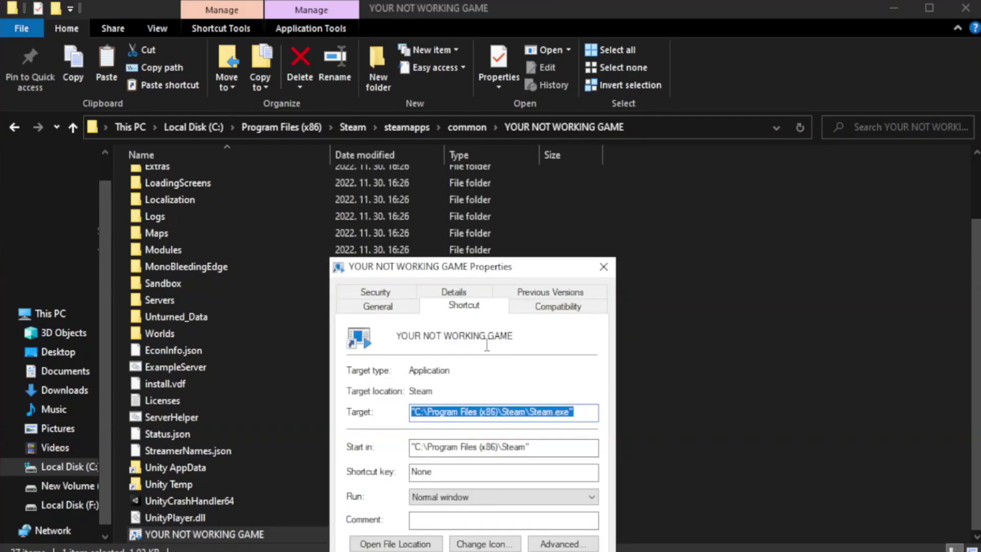
left_click_drag(491, 273, 493, 103)
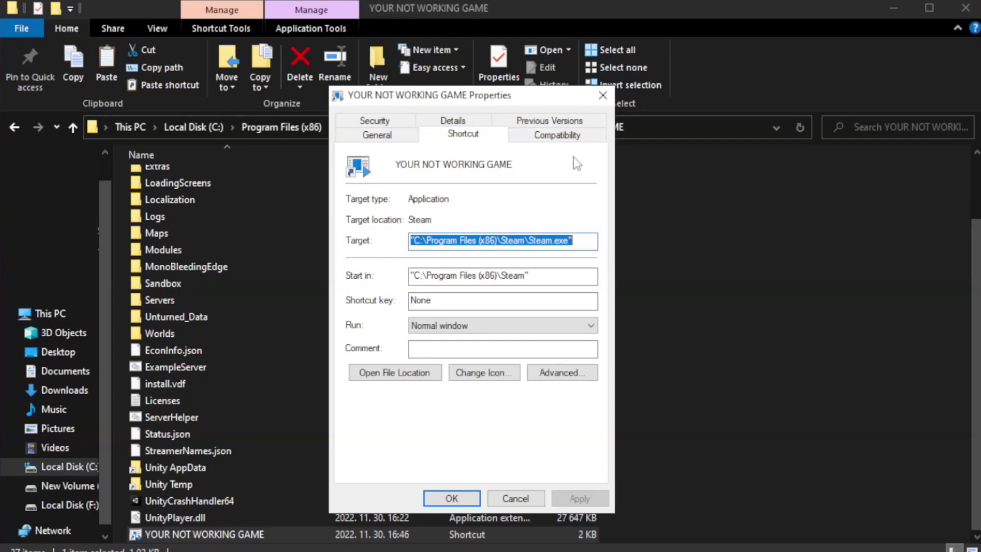
Enable Windows 8 compatibility mode, disable fullscreen optimizations, run as administrator, then apply and confirm.
left_click(555, 138)
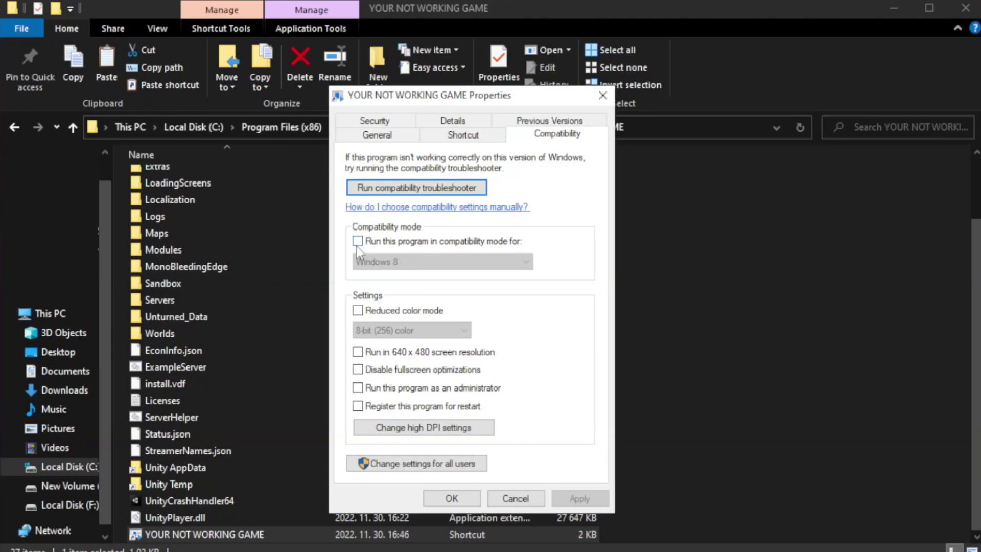
left_click(389, 244)
left_click(440, 261)
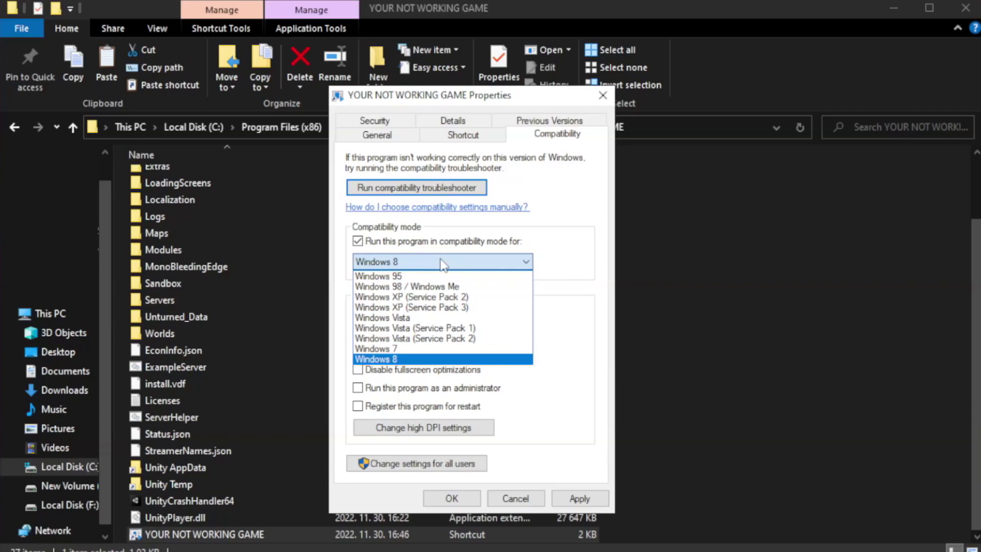
left_click(415, 359)
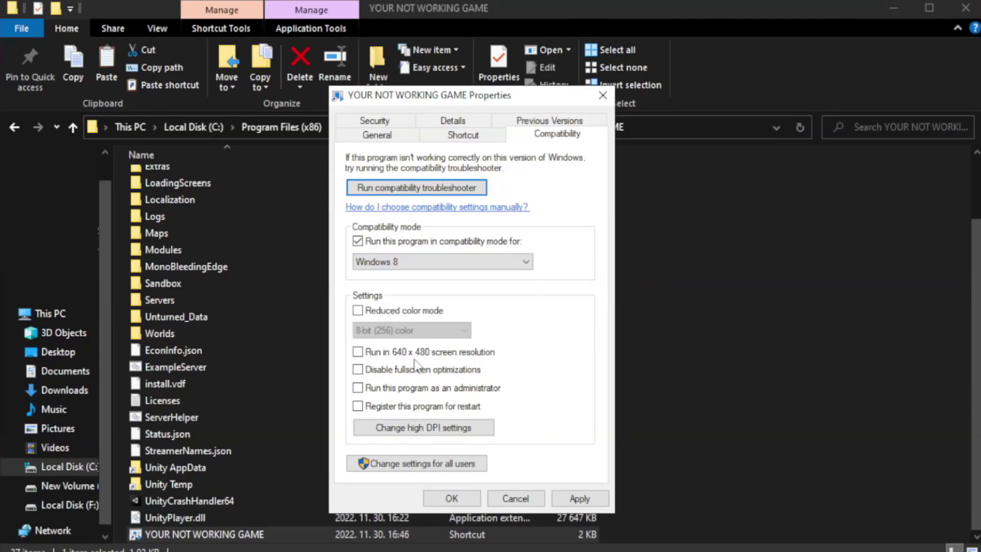
left_click(382, 377)
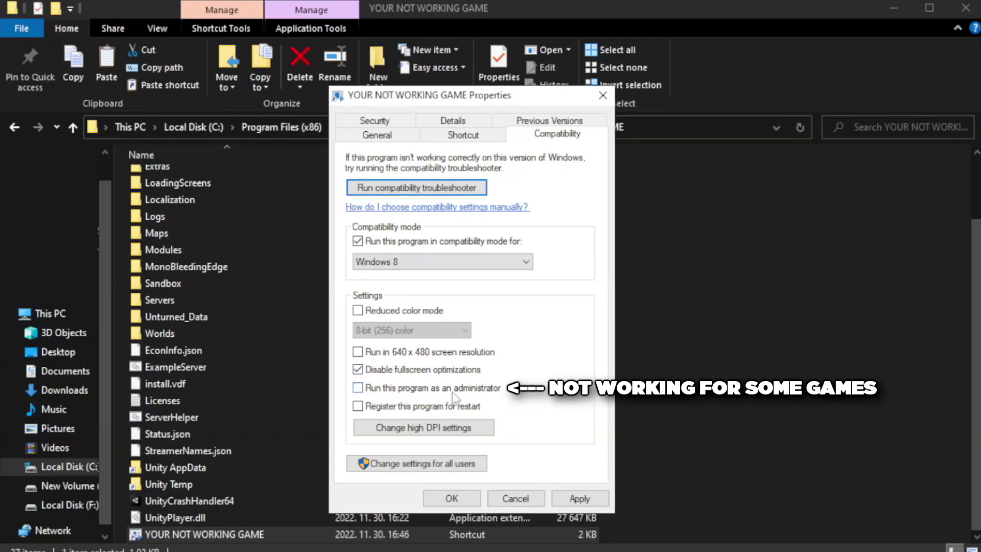
left_click(384, 395)
left_click(578, 497)
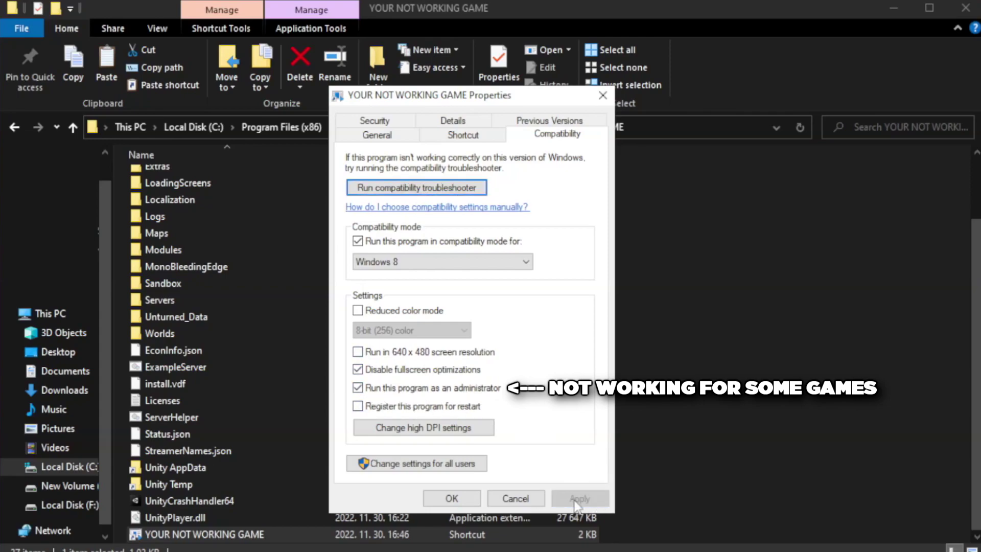
left_click(451, 500)
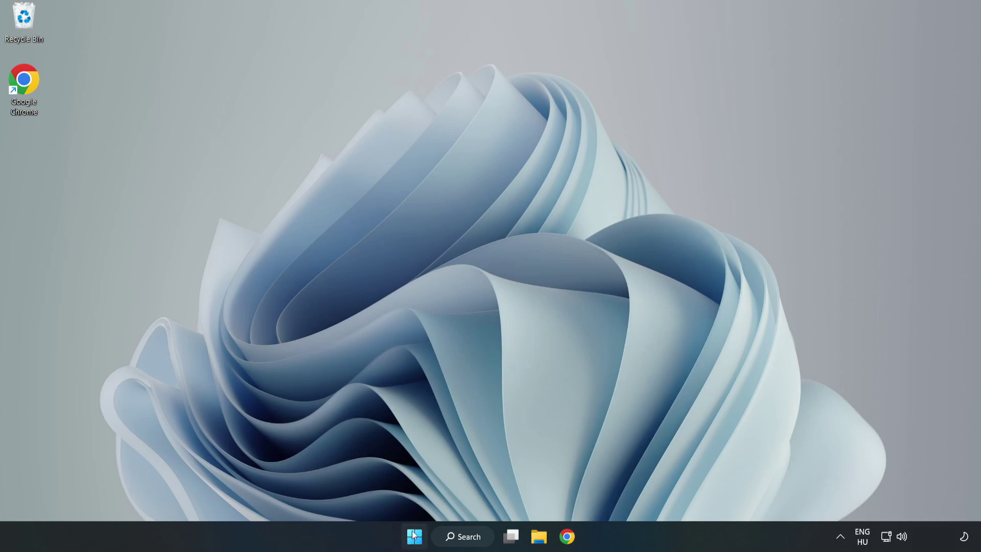
Launch Task Manager from the Start button's quick menu and show the Startup apps.
right_click(416, 540)
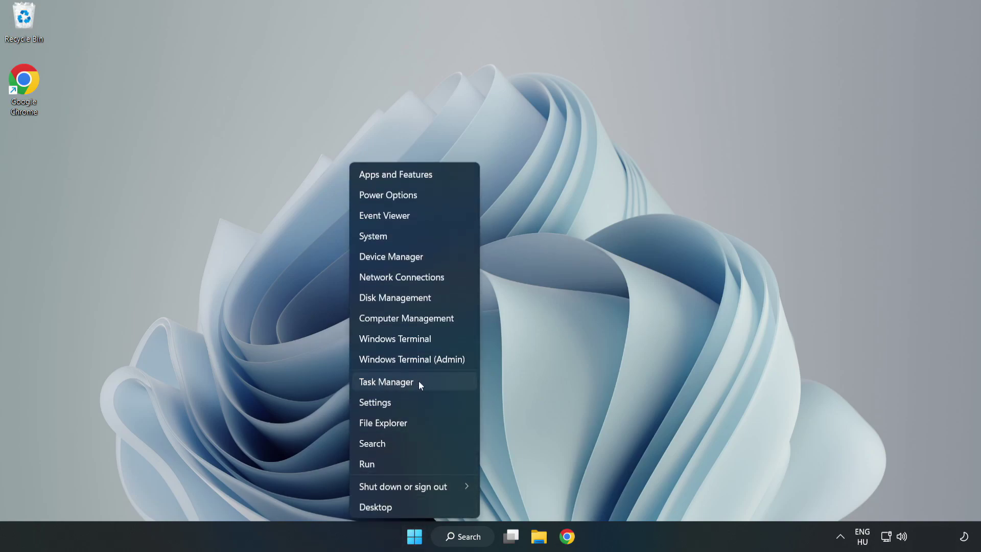
left_click(388, 382)
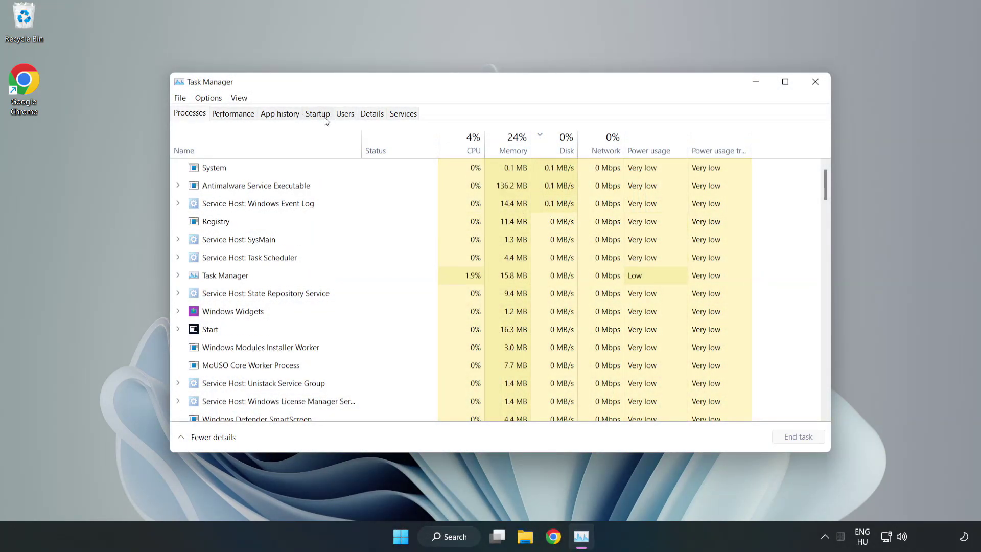
left_click(319, 115)
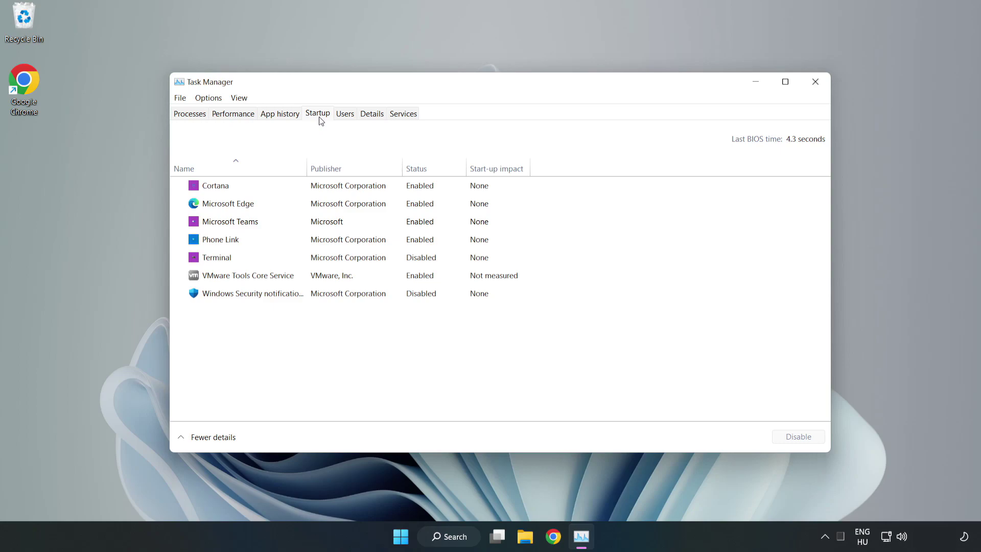
Disable Cortana, Microsoft Edge, Microsoft Teams and Phone Link at startup, then close Task Manager.
left_click(339, 194)
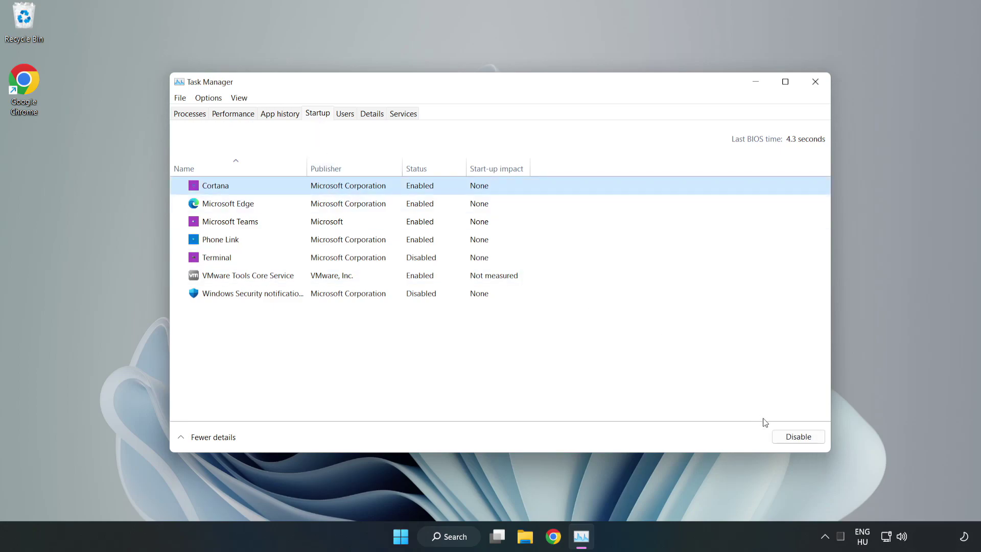
left_click(793, 437)
left_click(426, 203)
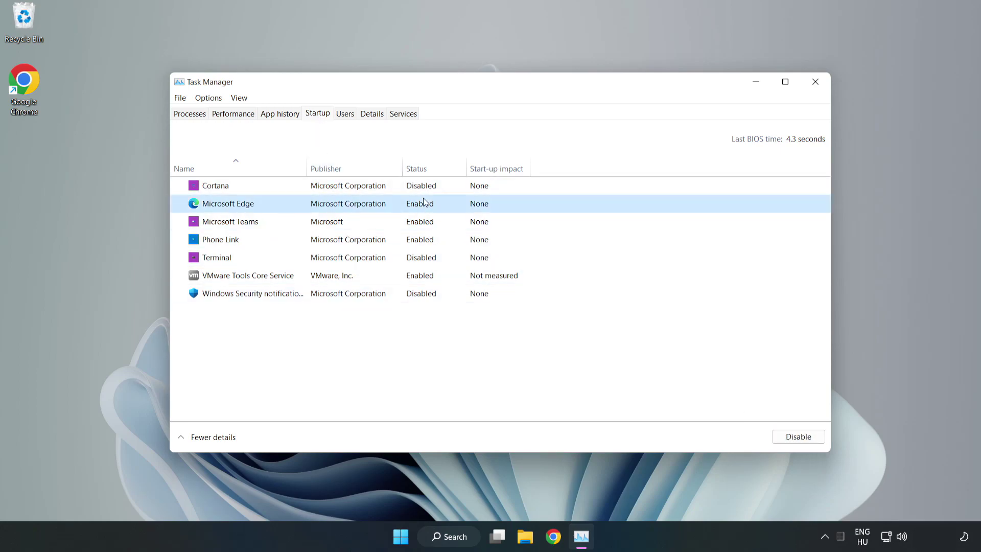
left_click(788, 435)
left_click(335, 225)
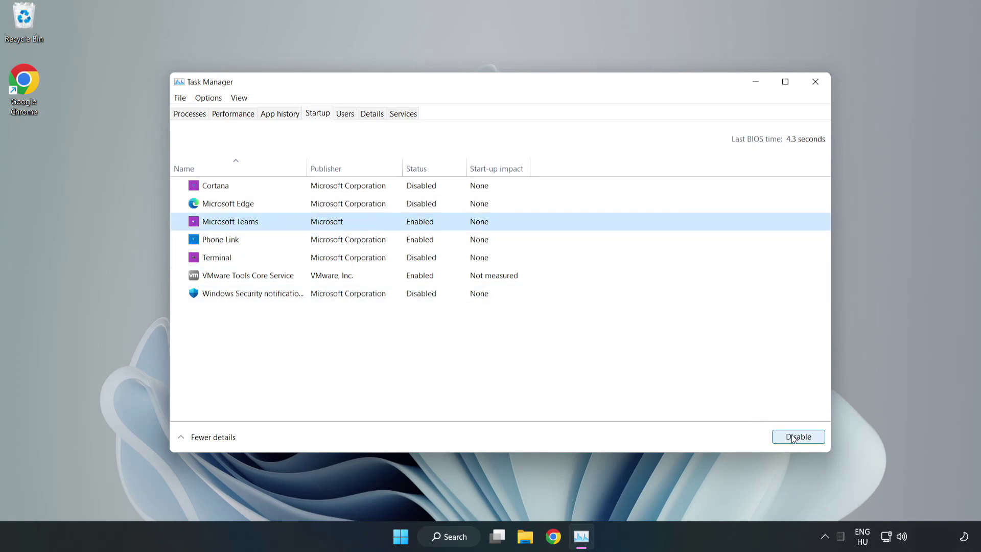
left_click(793, 438)
left_click(327, 240)
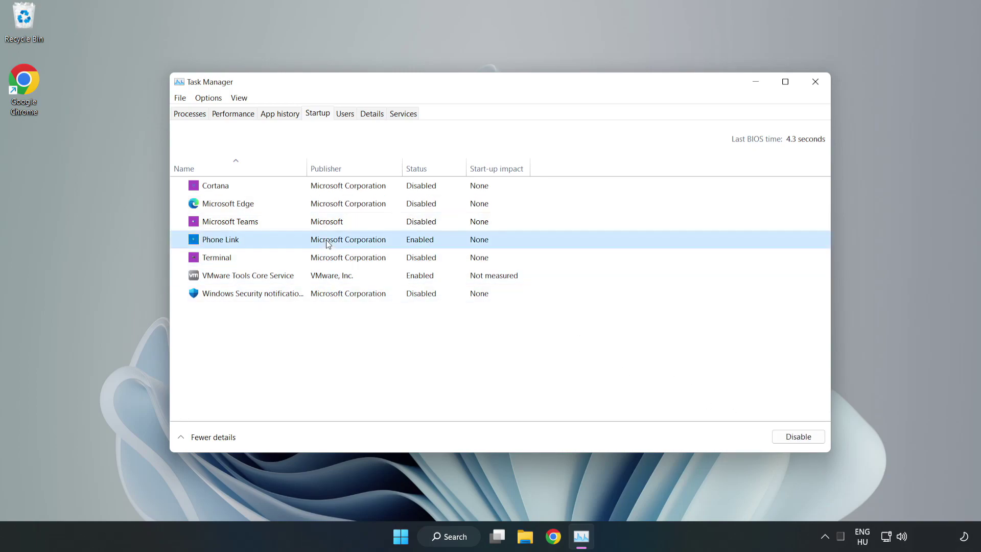
left_click(786, 439)
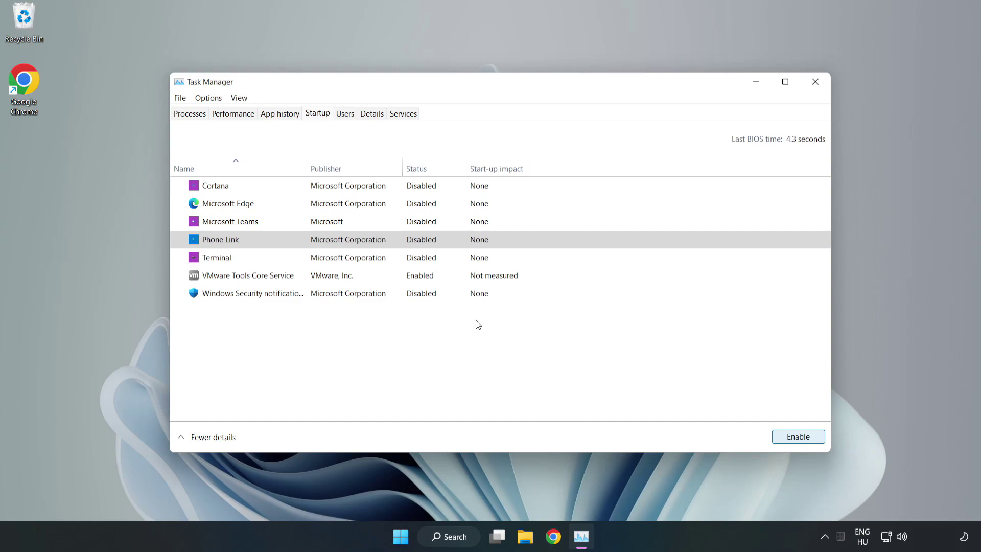
left_click(816, 83)
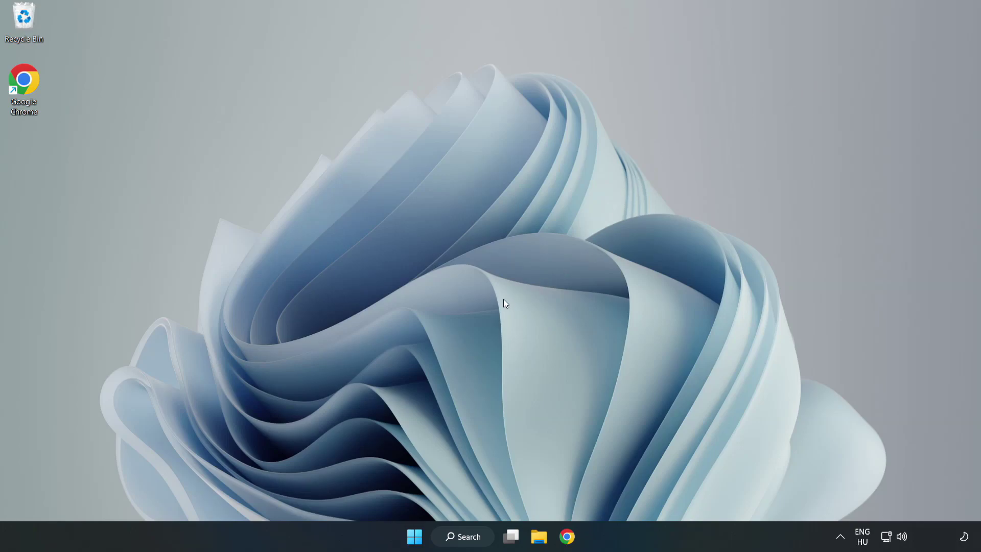
Download the DirectX End-User Runtime Web Installer from its Chrome page.
left_click(566, 541)
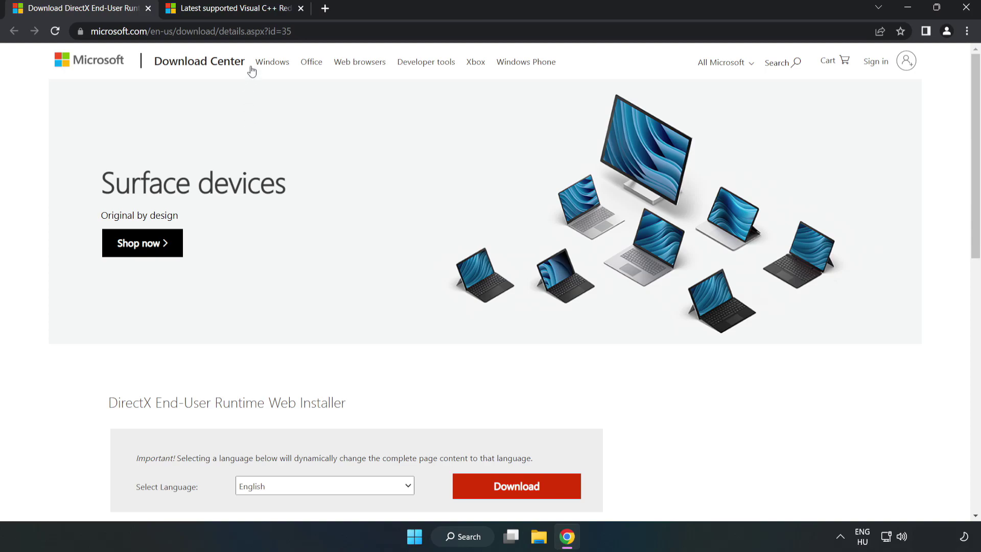
left_click(305, 34)
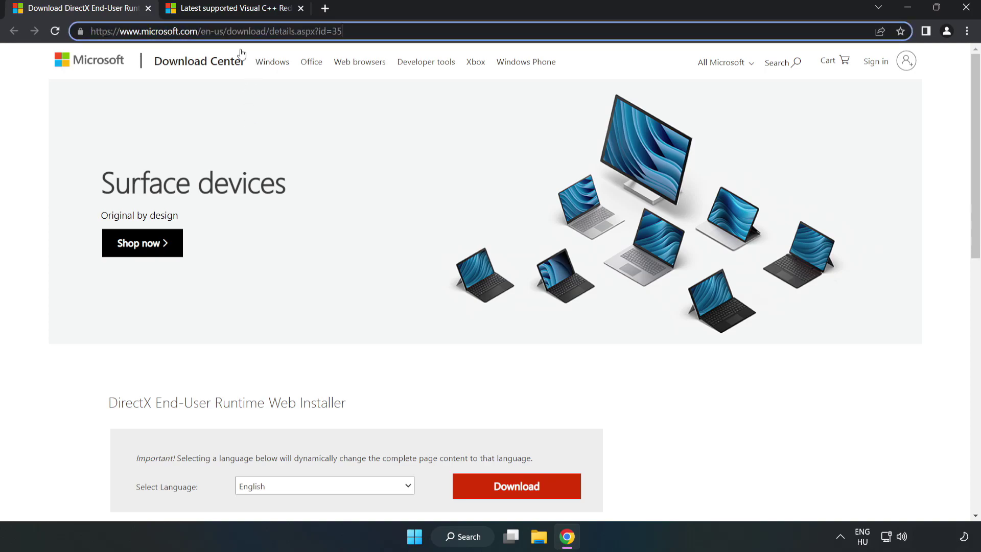
left_click(41, 117)
scroll(41, 117, "down", 3)
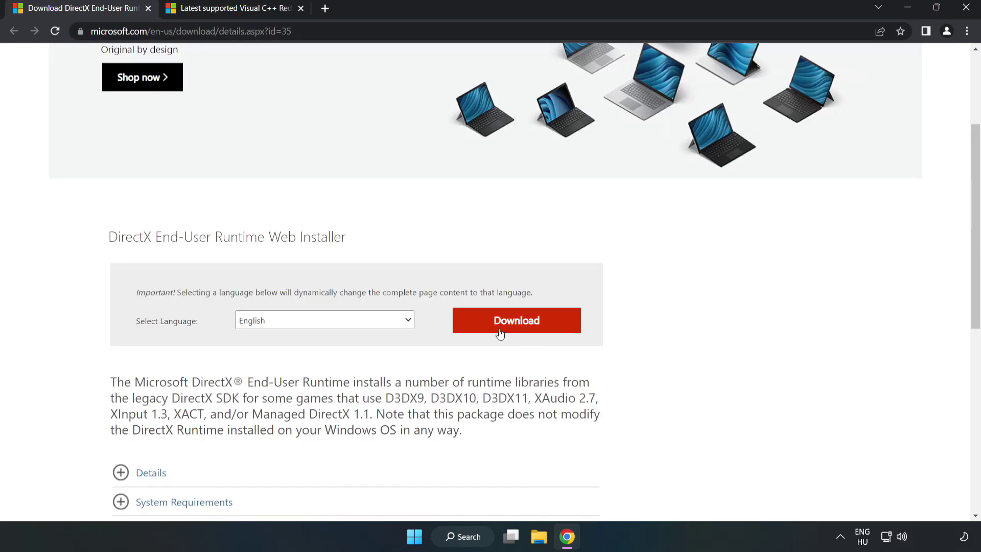
left_click(520, 327)
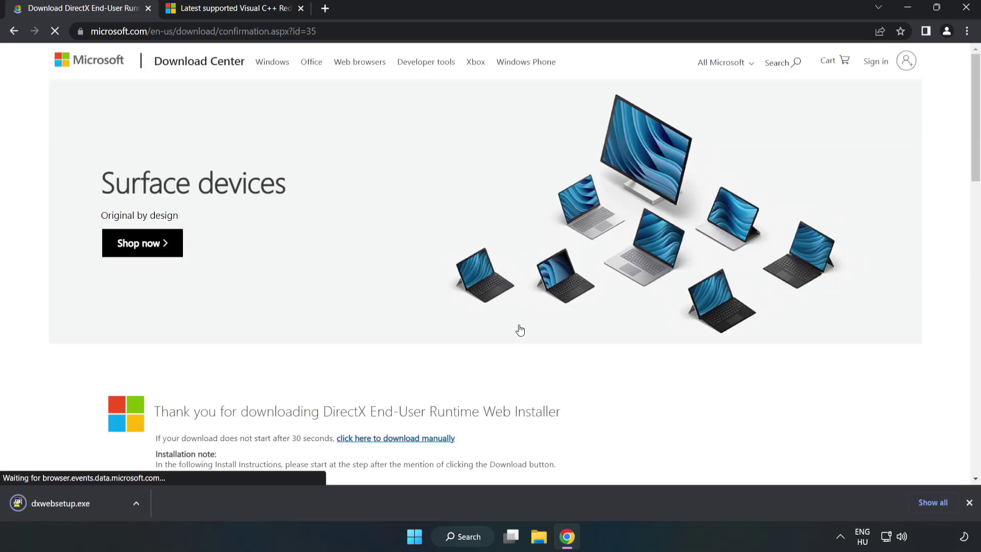
Run dxwebsetup.exe, accept the license, and finish setup, which reports DirectX already up to date.
left_click(72, 503)
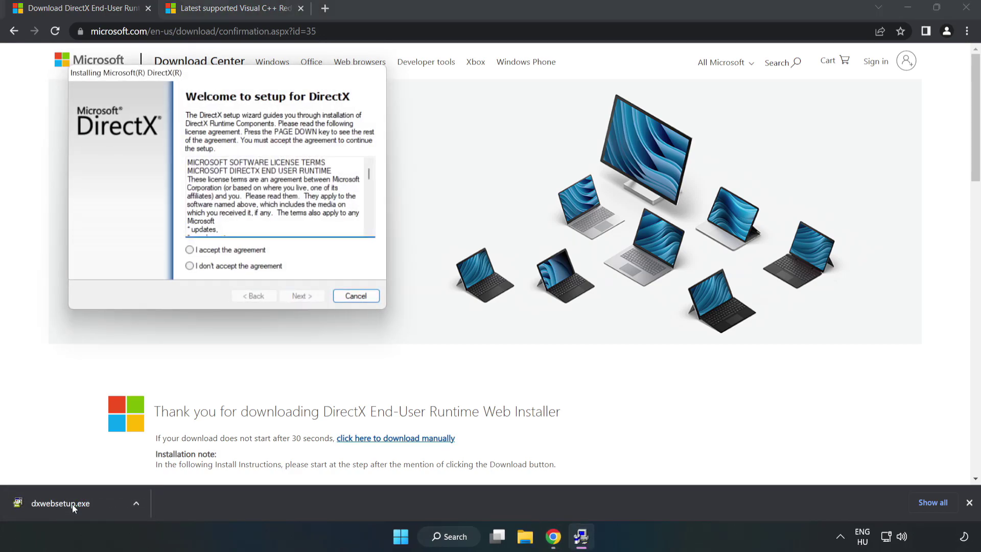
left_click_drag(224, 79, 478, 164)
left_click_drag(624, 261, 615, 312)
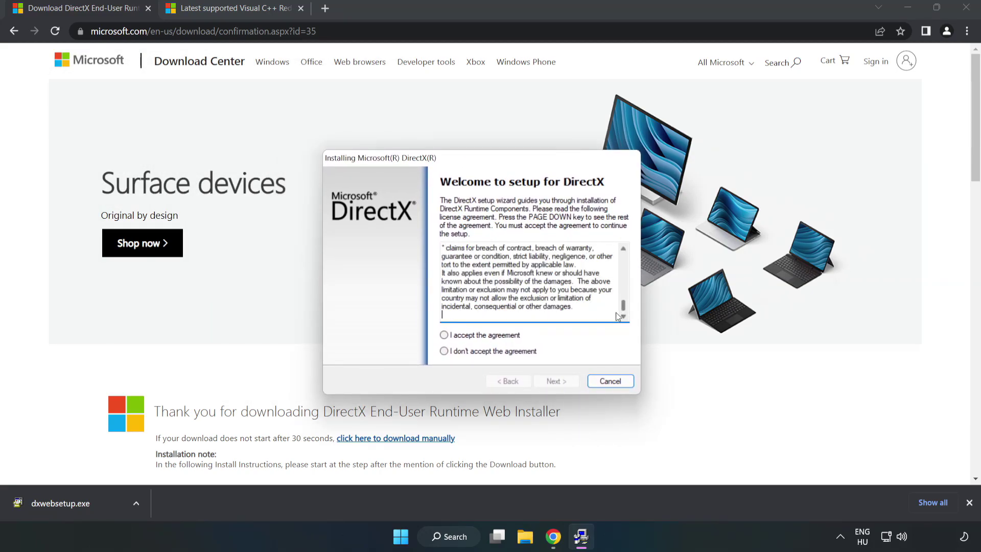
left_click(454, 337)
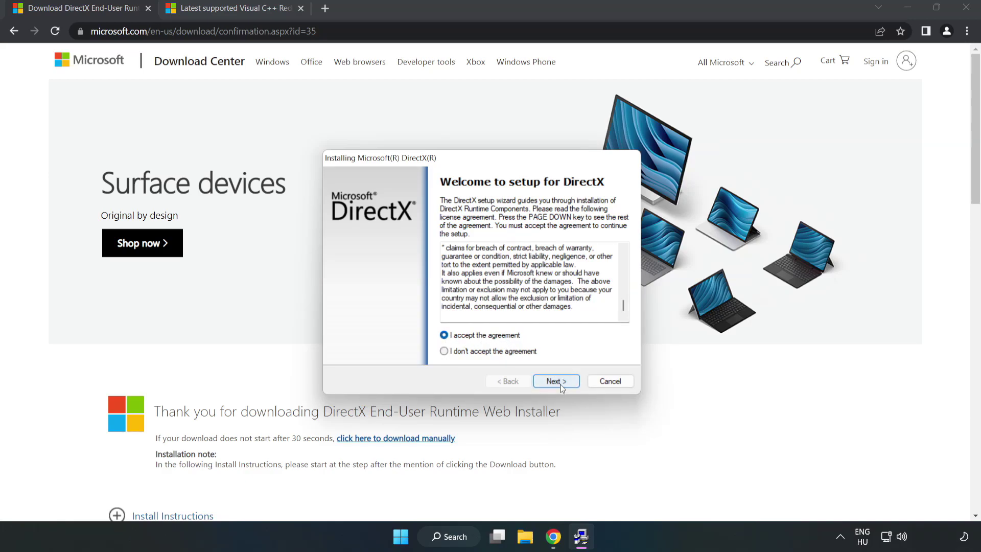
left_click(560, 384)
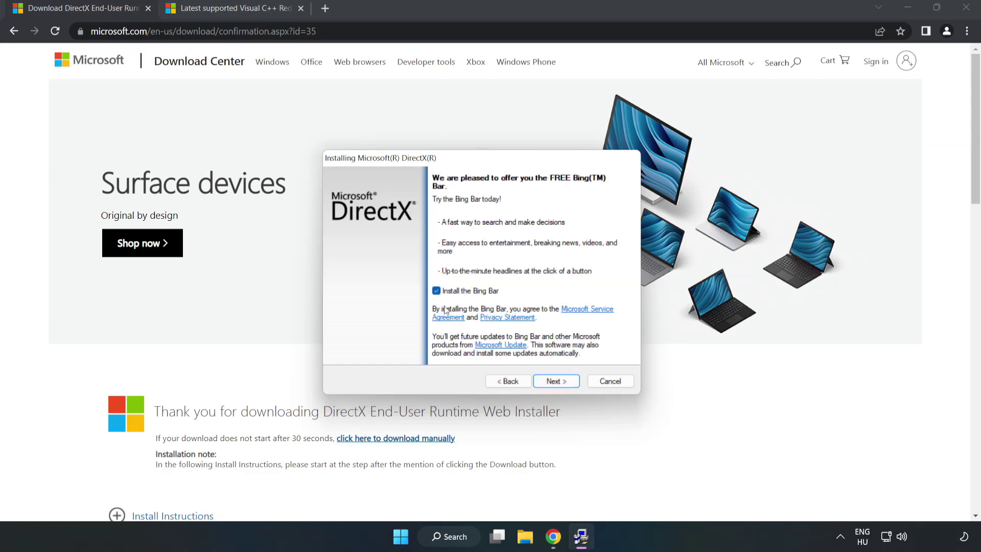
left_click(555, 382)
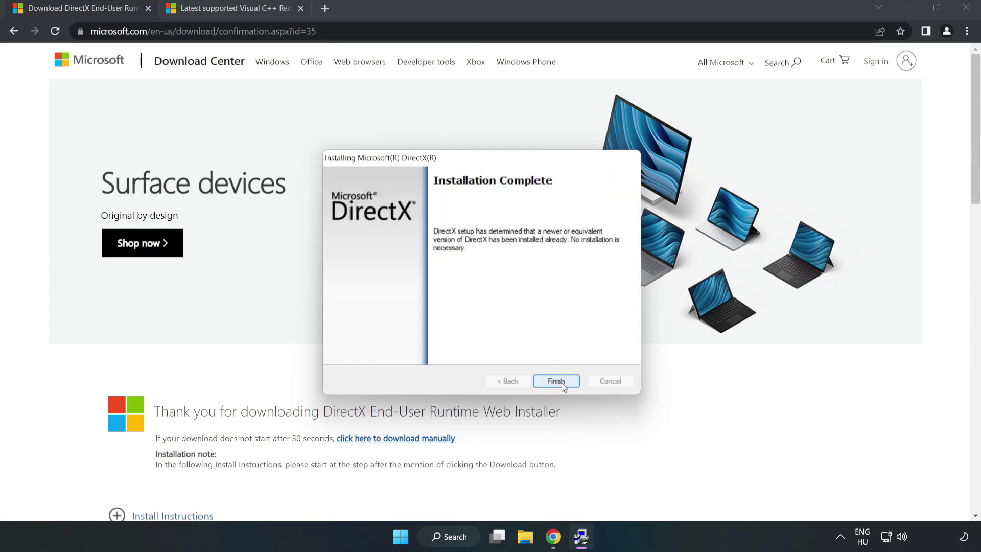
left_click(556, 382)
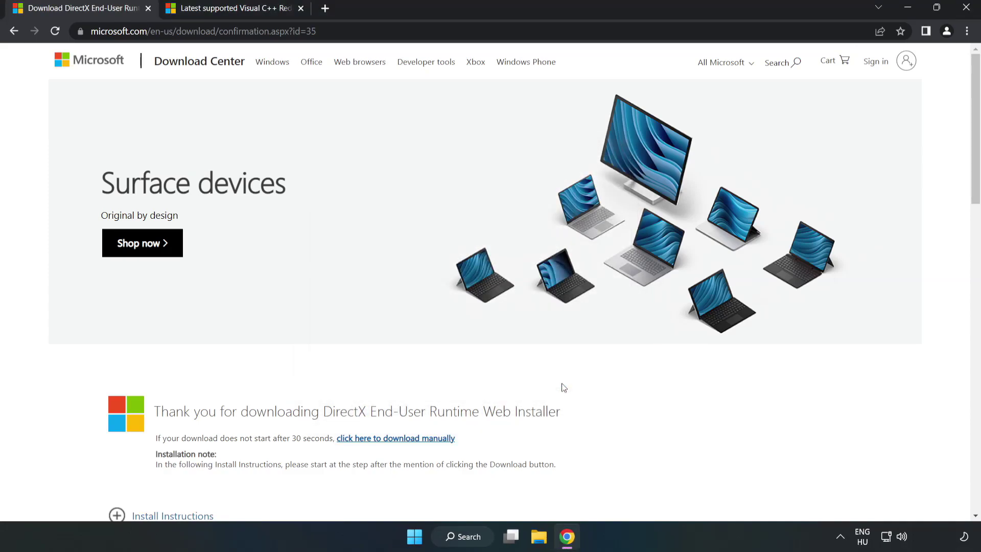
Download the ARM64, x86 and x64 vc_redist installers from the Visual Studio 2015–2022 table.
left_click(146, 8)
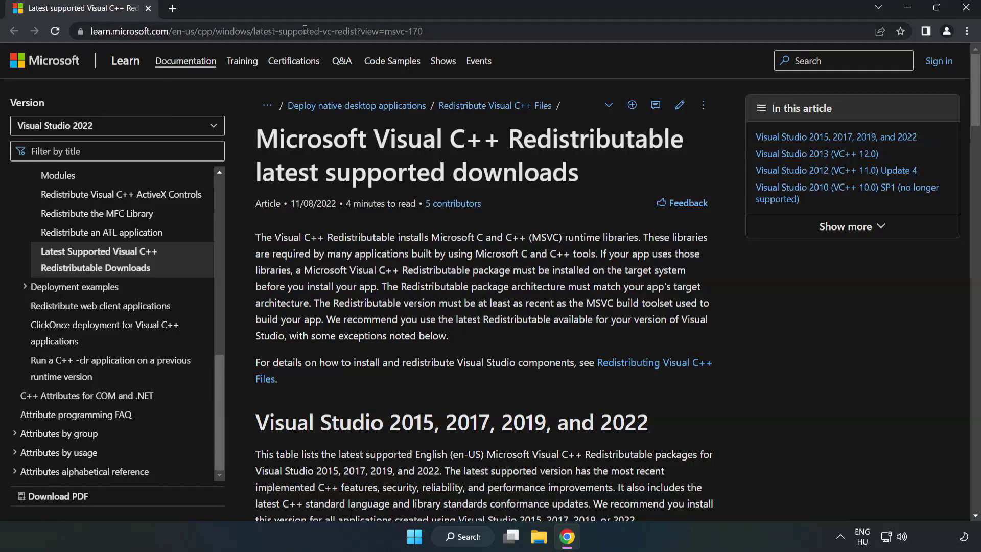
left_click_drag(423, 31, 355, 31)
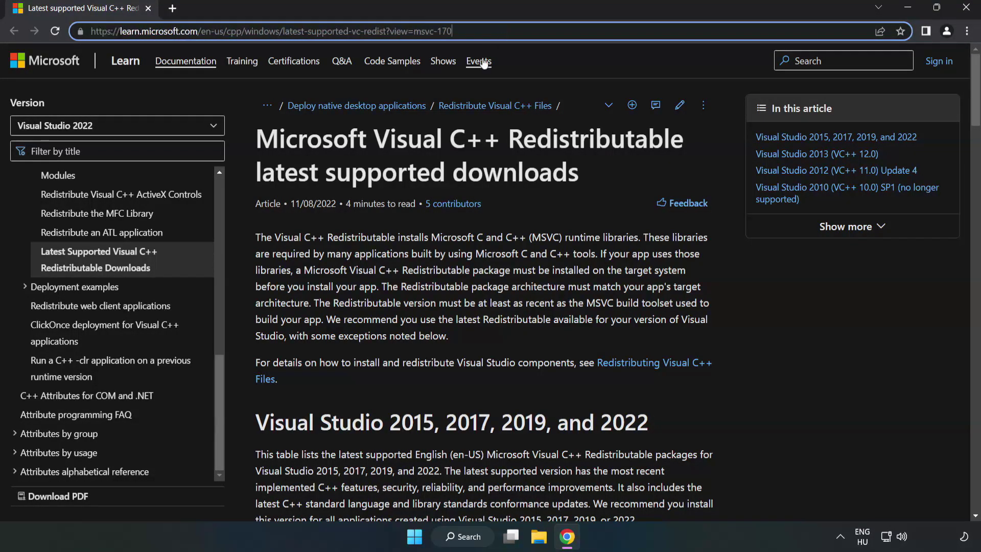
left_click(391, 183)
scroll(391, 183, "down", 6)
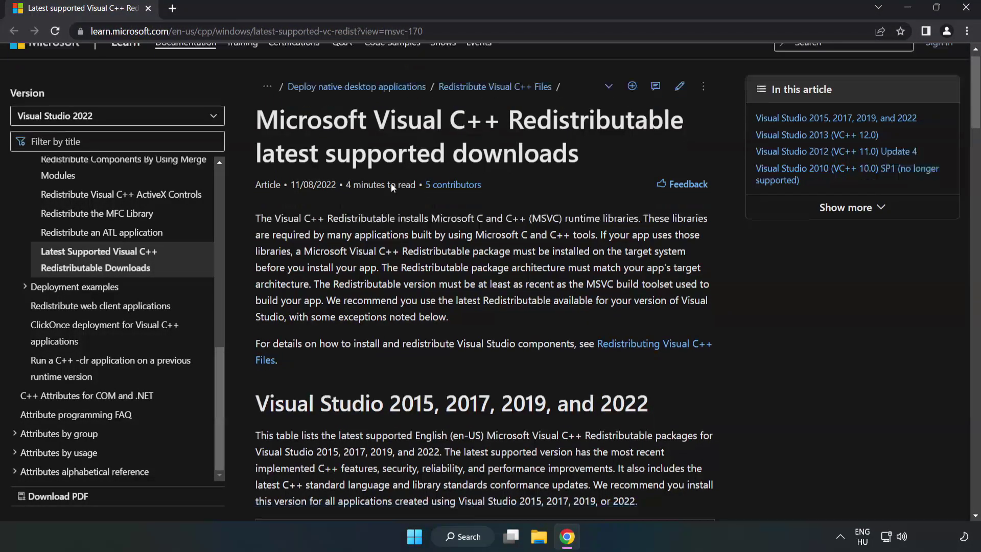
scroll(395, 192, "down", 1)
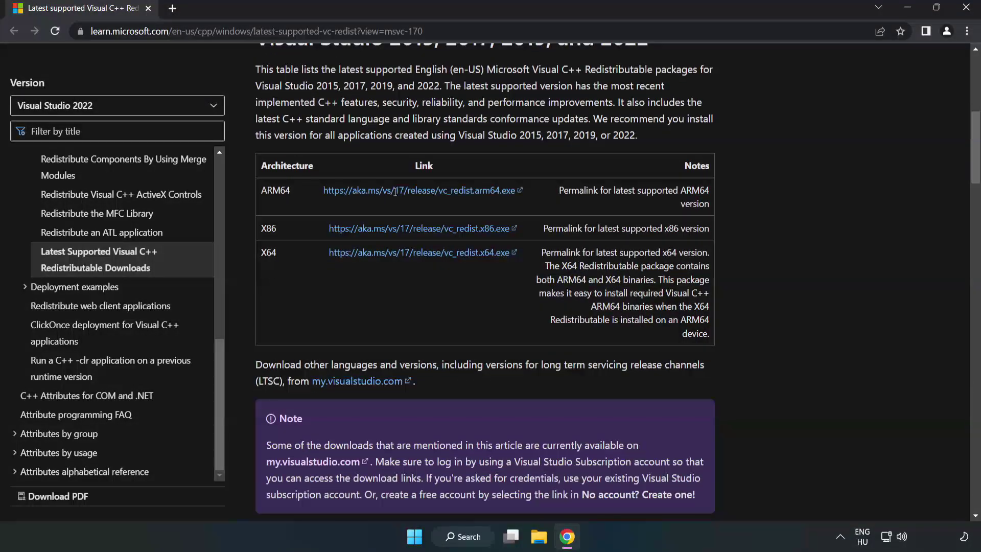
scroll(395, 190, "up", 1)
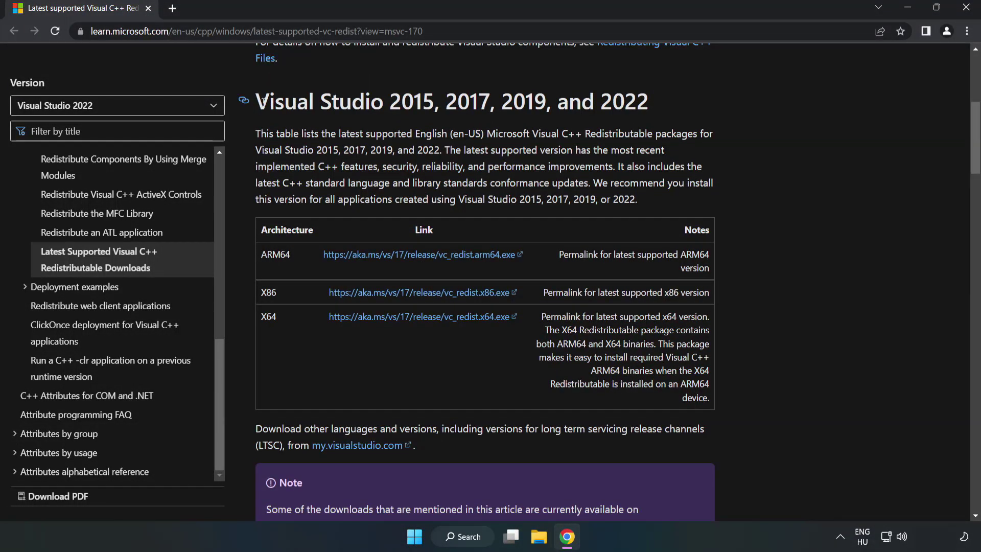
left_click_drag(254, 105, 649, 105)
left_click(608, 128)
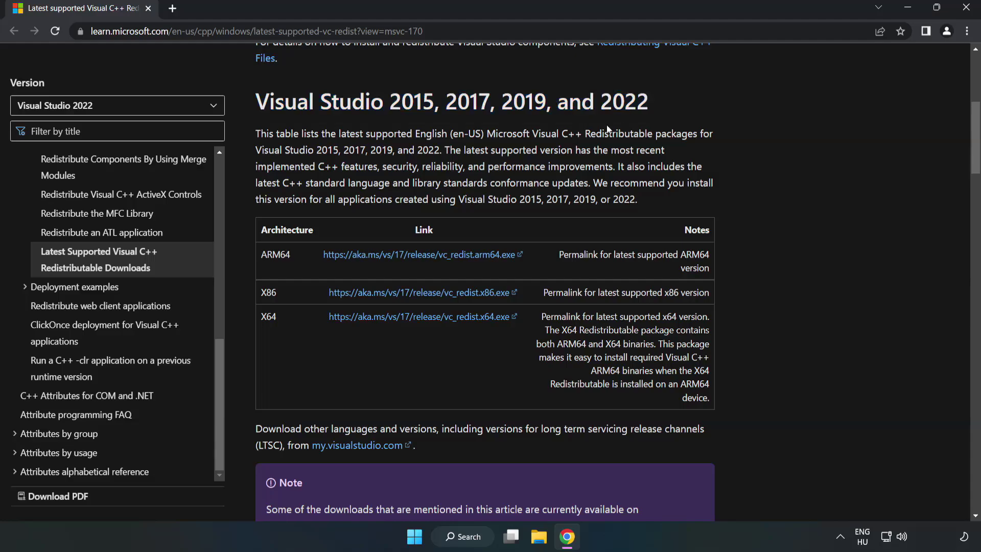
left_click(398, 255)
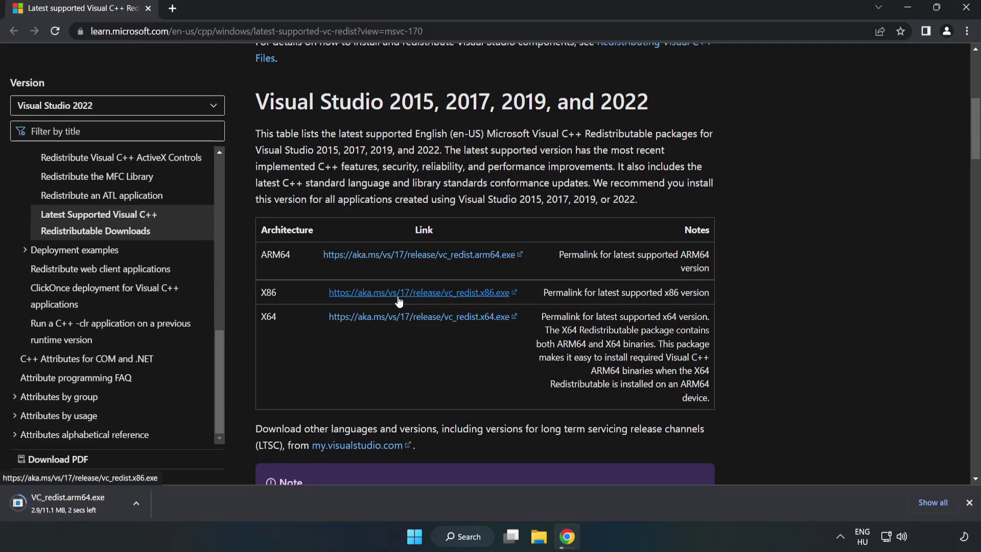
left_click(399, 297)
left_click(411, 317)
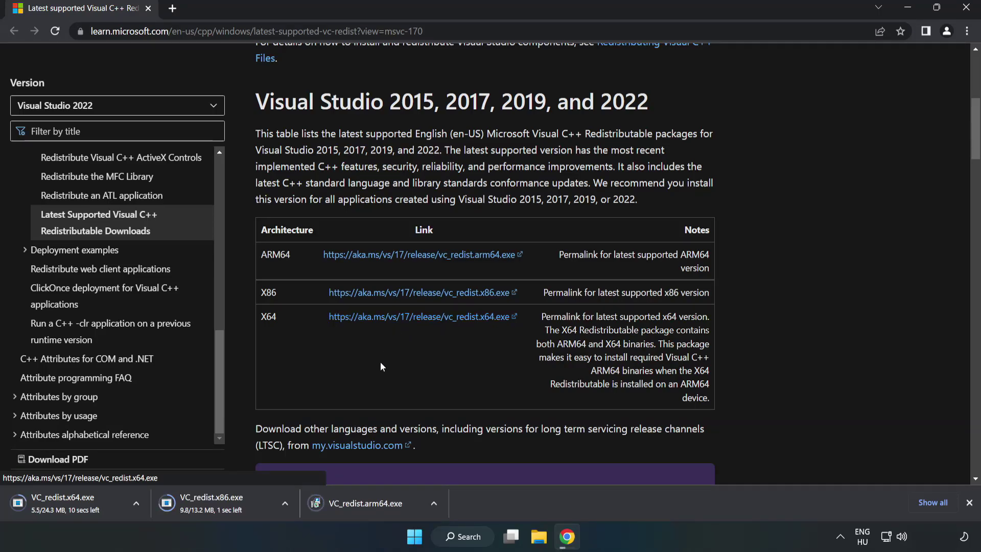
Try installing the ARM64 redistributable, which fails as unsupported, and close it.
left_click(374, 504)
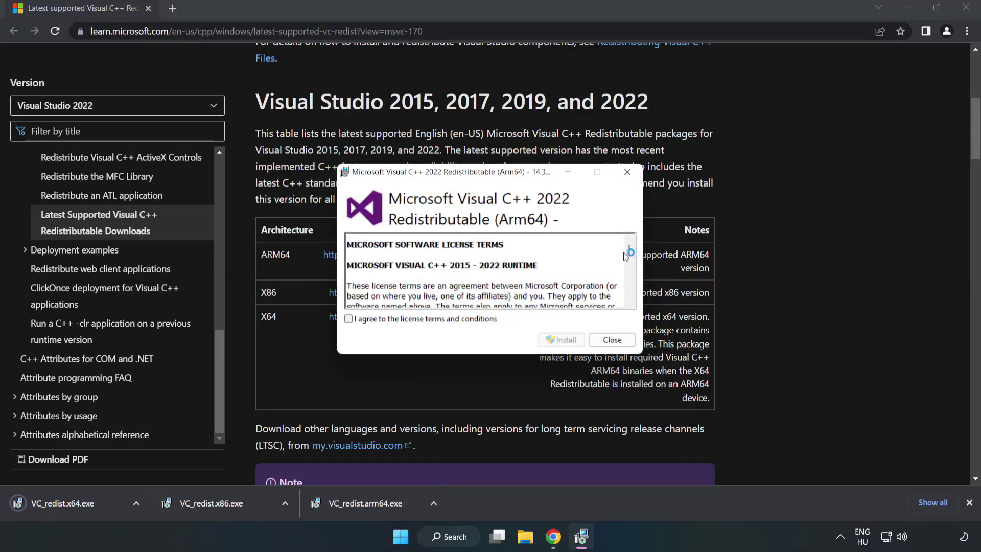
left_click_drag(630, 248, 631, 302)
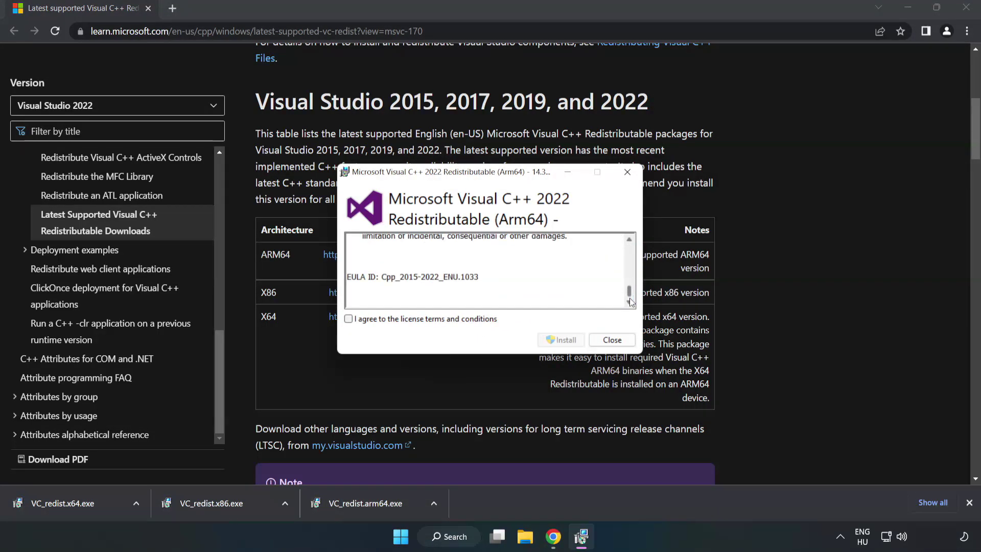
left_click(348, 319)
left_click(561, 340)
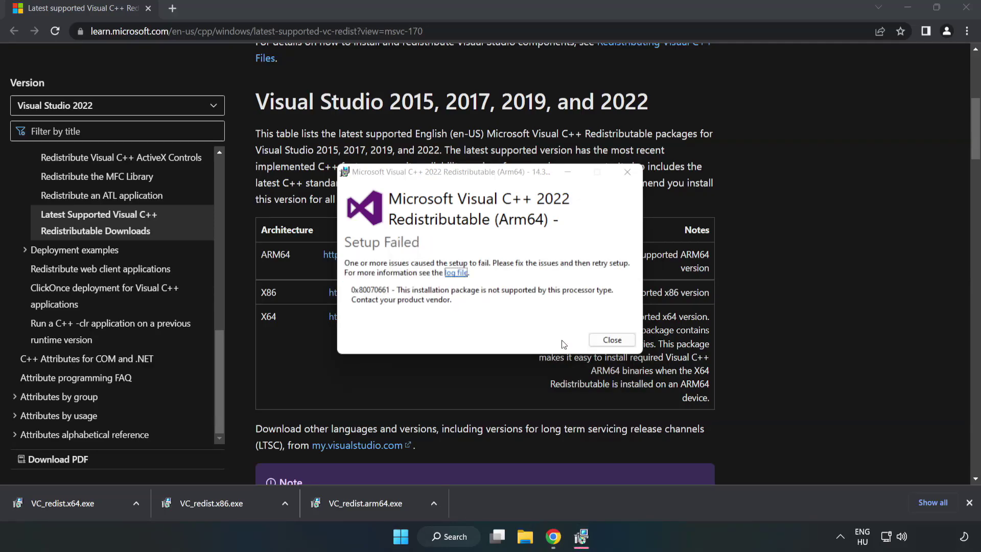
left_click(612, 340)
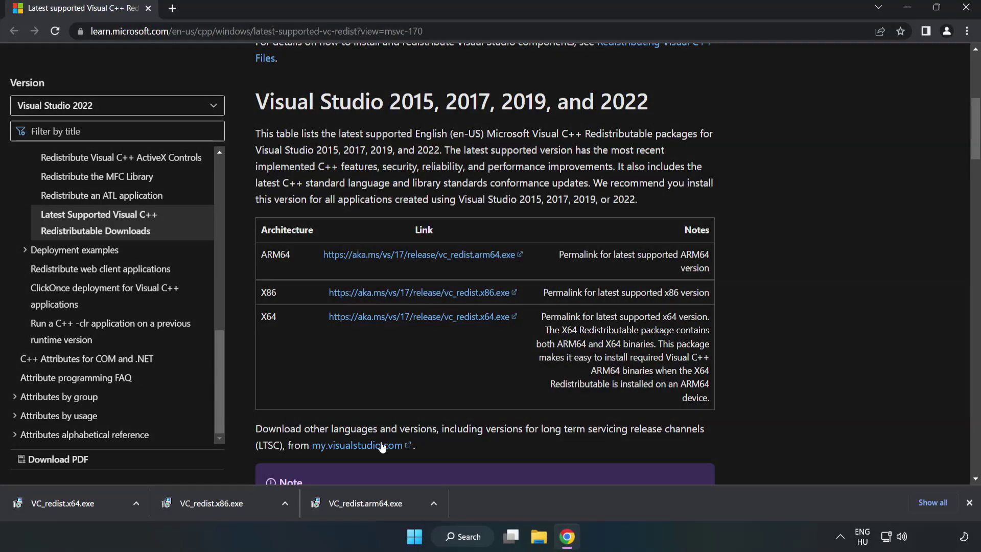
Install the x86 Visual C++ 2015-2022 redistributable after accepting its license.
left_click(217, 501)
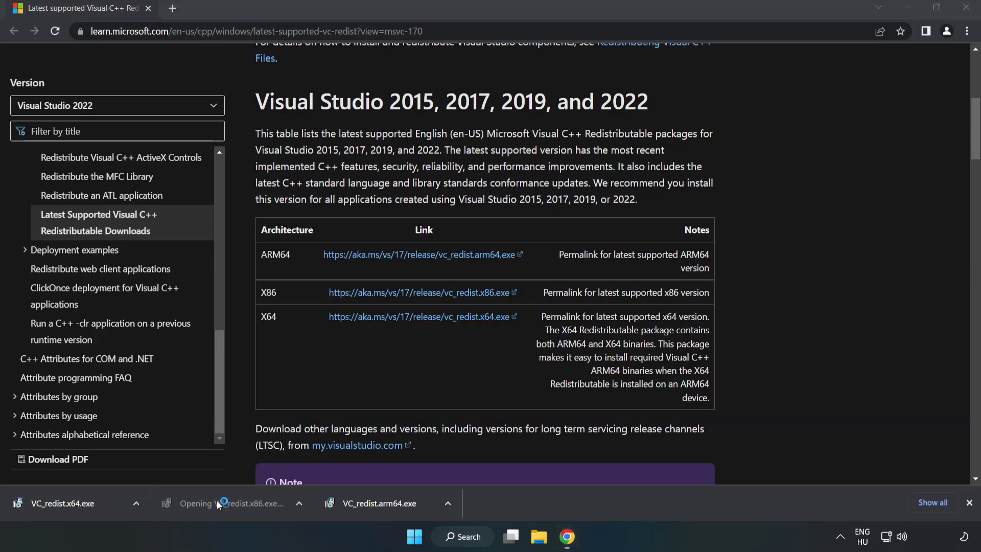
left_click_drag(627, 250, 629, 305)
left_click(348, 318)
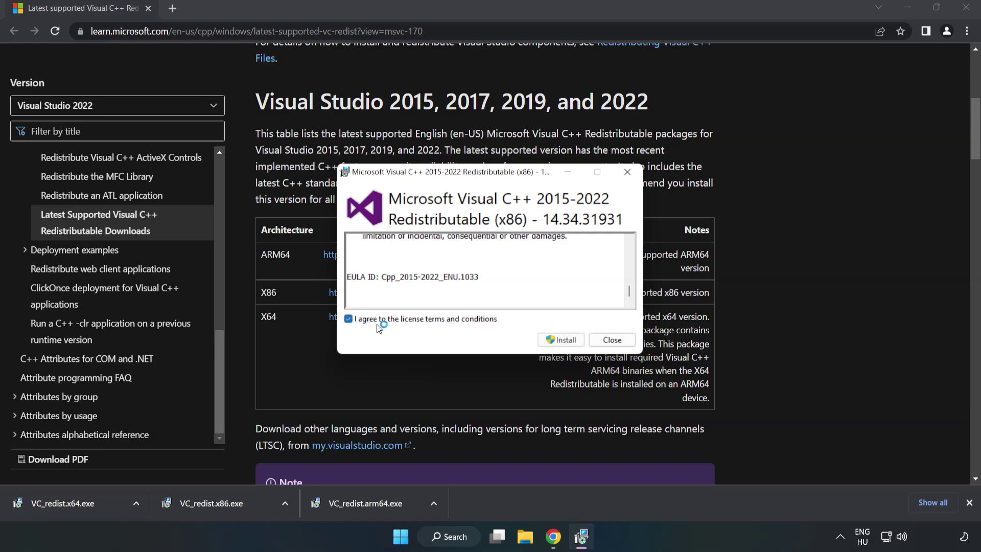
left_click(556, 341)
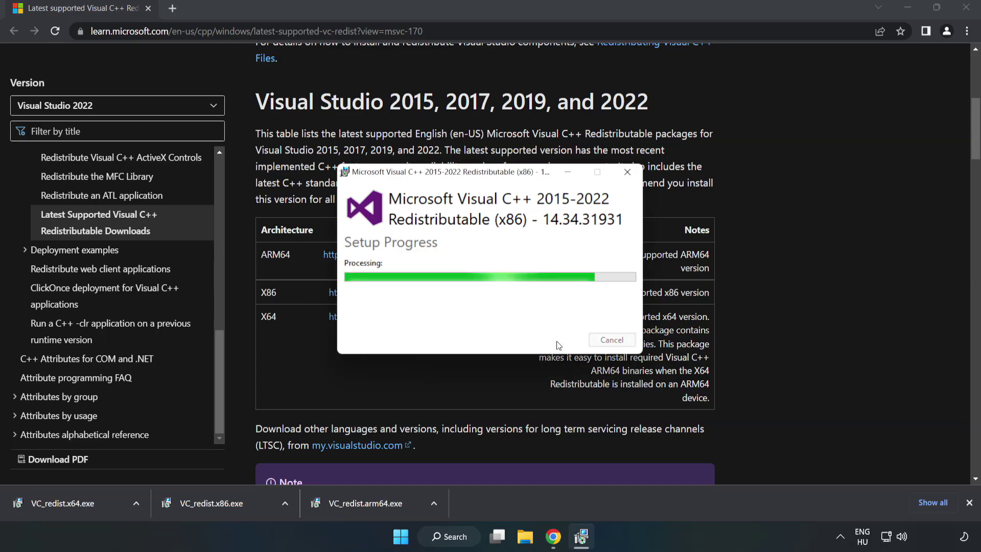
left_click(612, 340)
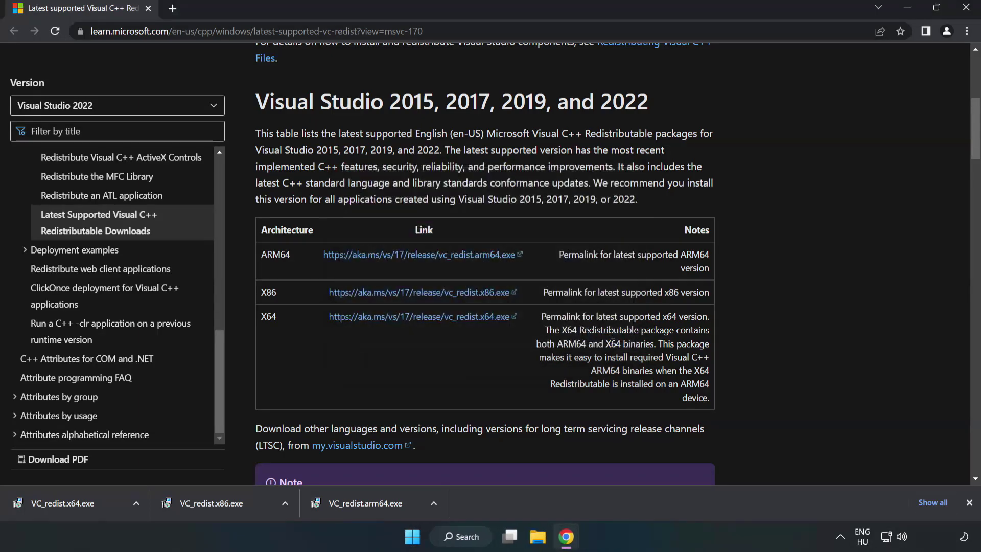
Install the x64 Visual C++ 2015-2022 redistributable 14.34.31931 after accepting its license.
left_click(53, 500)
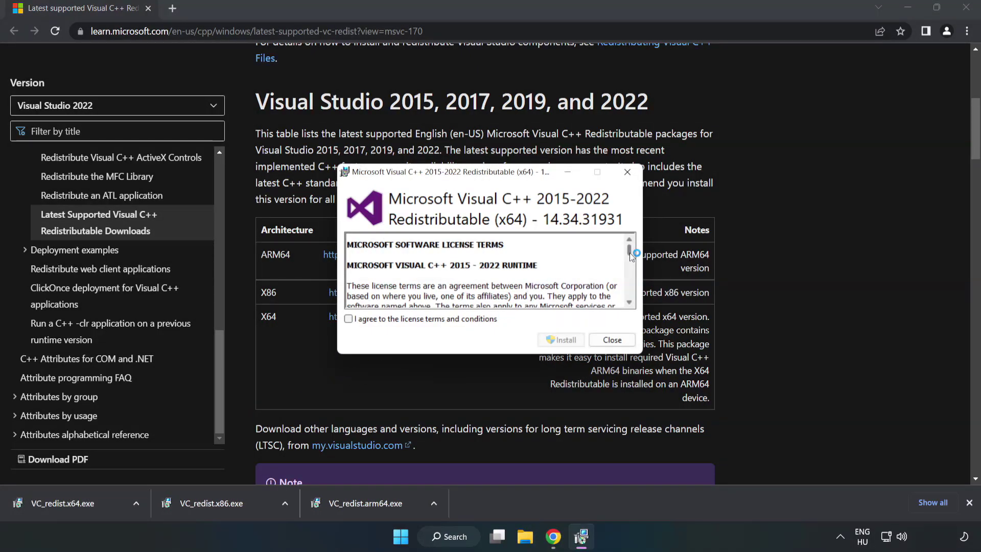
left_click_drag(630, 252, 631, 299)
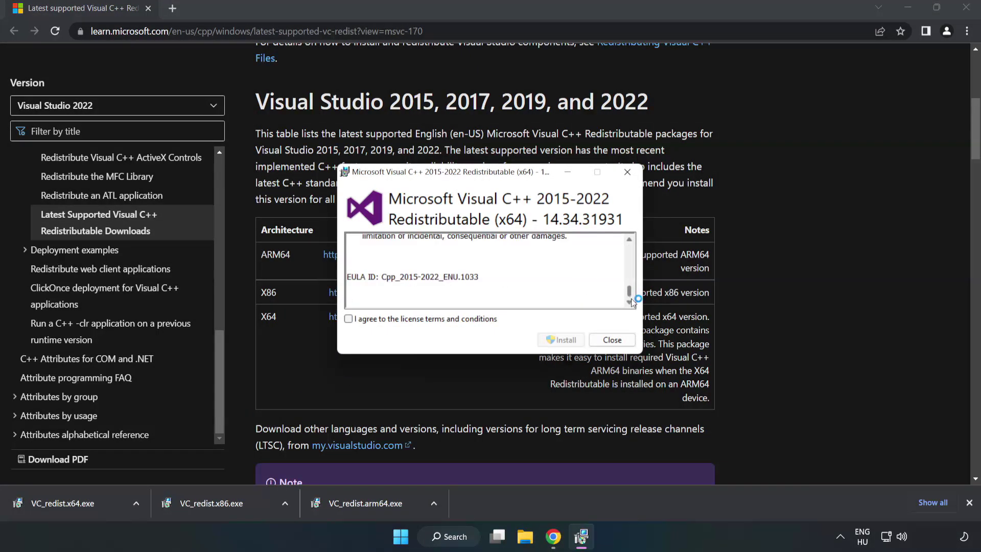
left_click(349, 319)
left_click(558, 339)
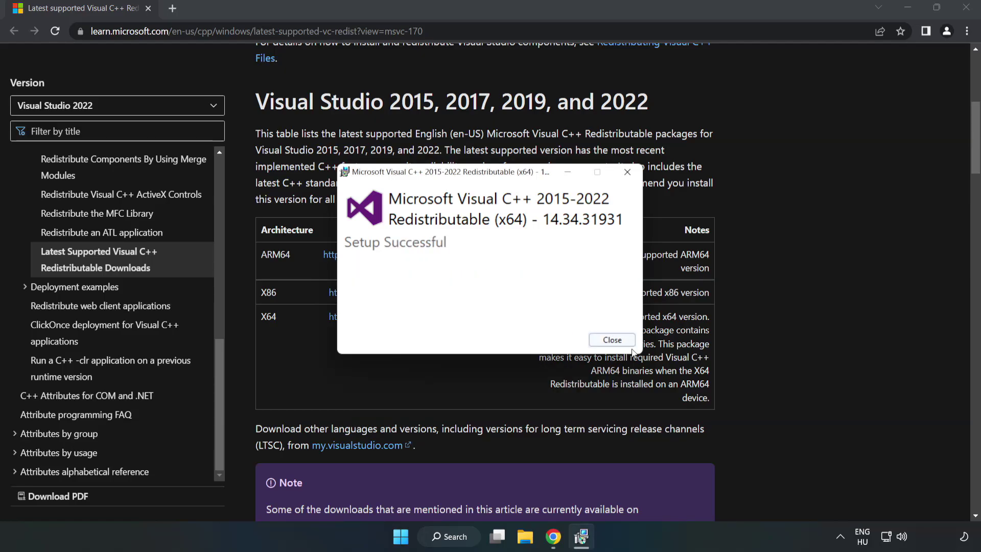
left_click(613, 340)
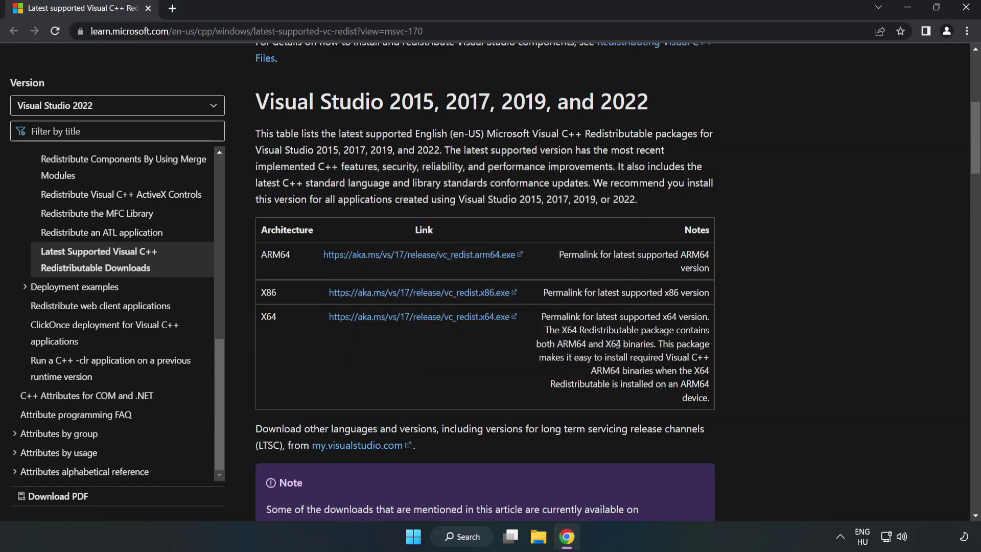
Close Chrome and launch Command Prompt as administrator by searching 'cmd'.
left_click(967, 9)
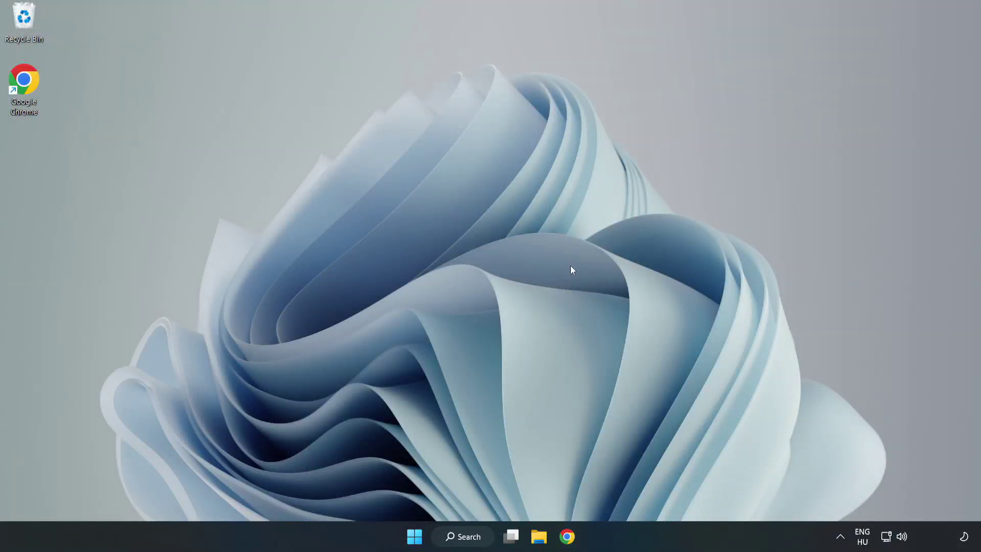
left_click(475, 538)
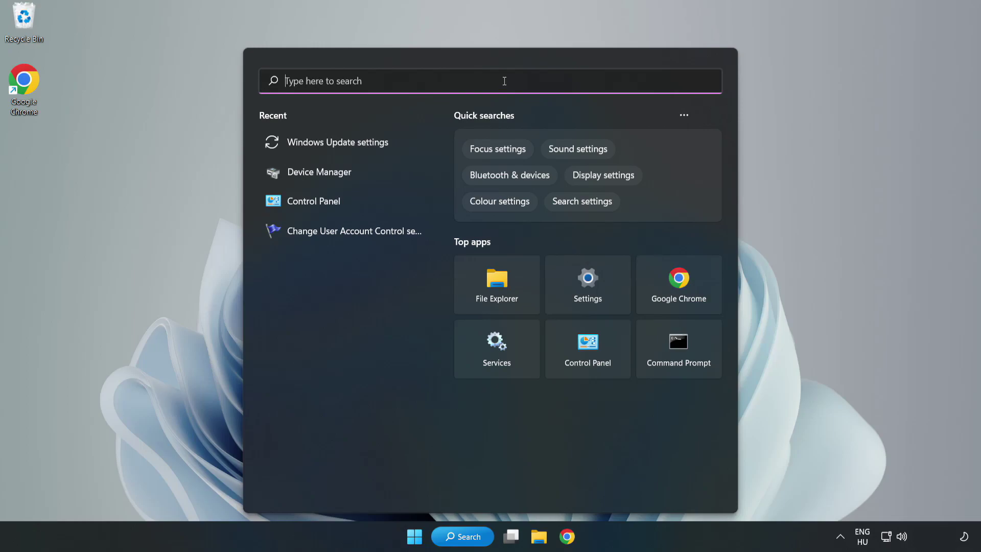
type("cmd")
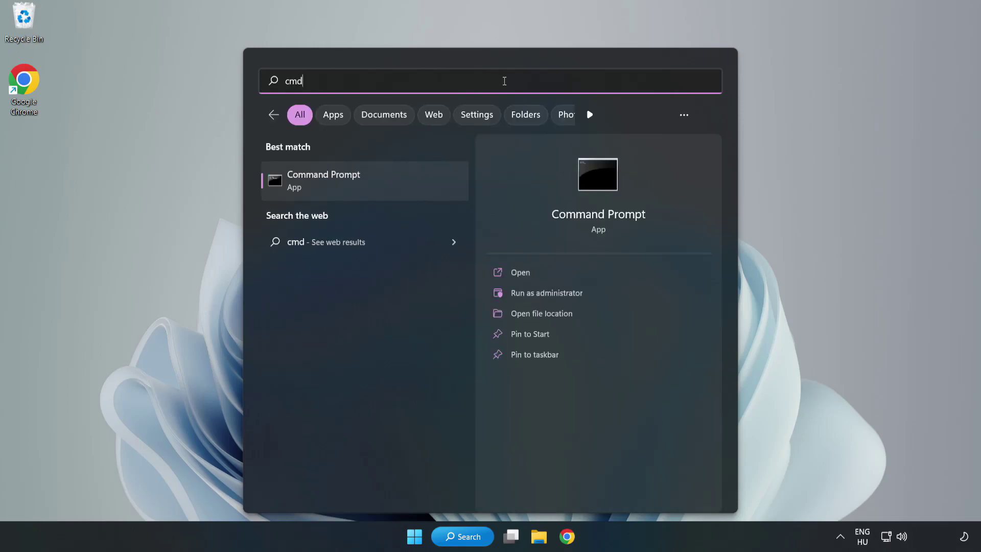
right_click(386, 186)
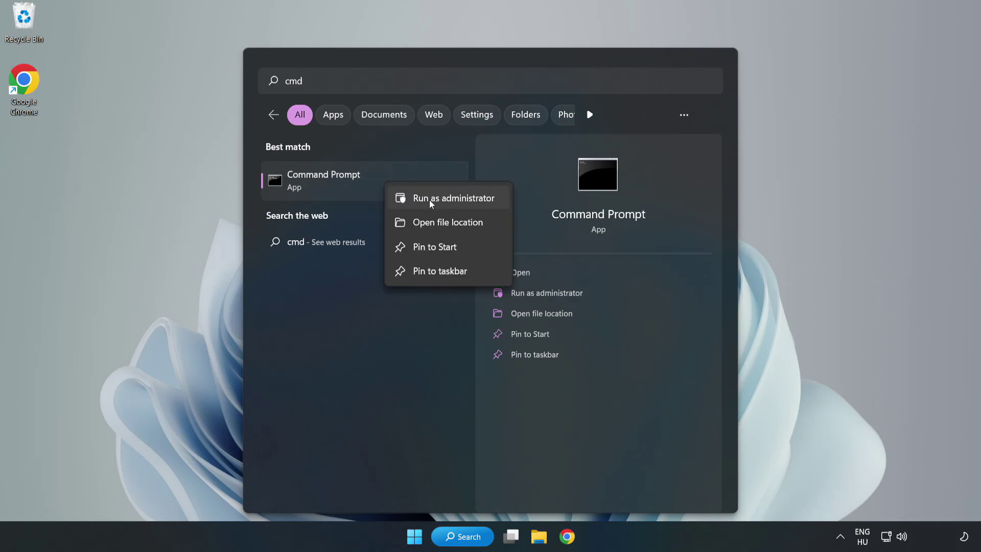
left_click(424, 199)
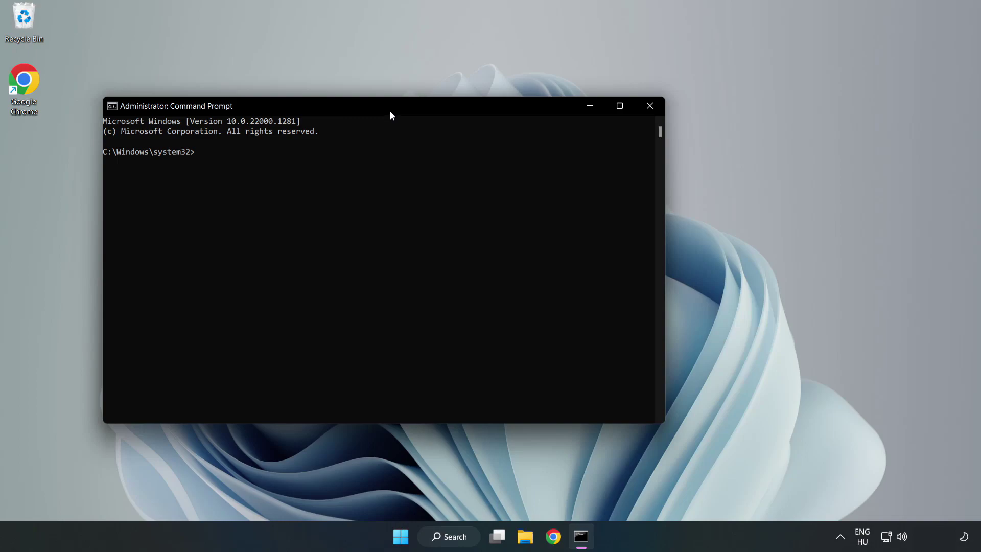
left_click_drag(392, 116, 501, 116)
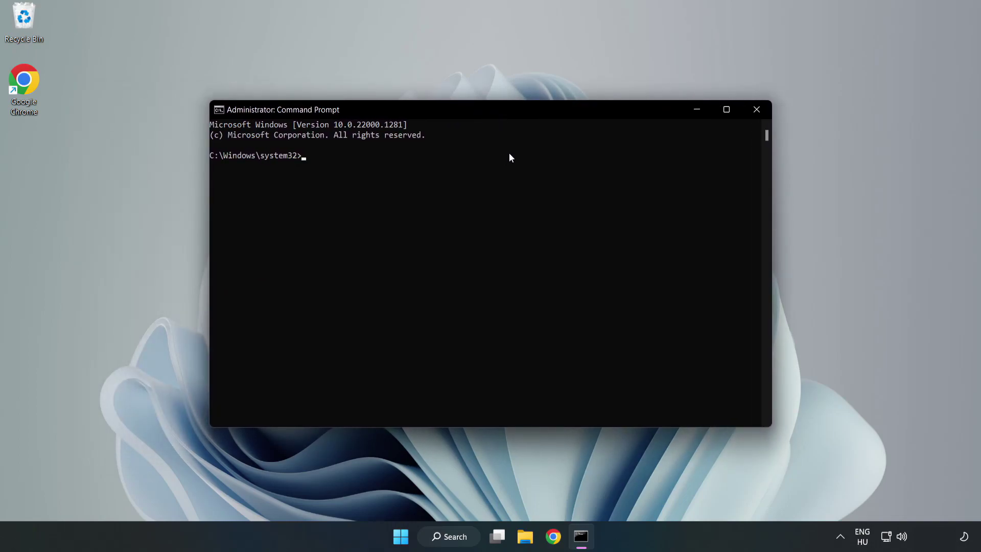
Run 'sfc /scannow' and let verification reach 100% with no integrity violations.
type("sfc ")
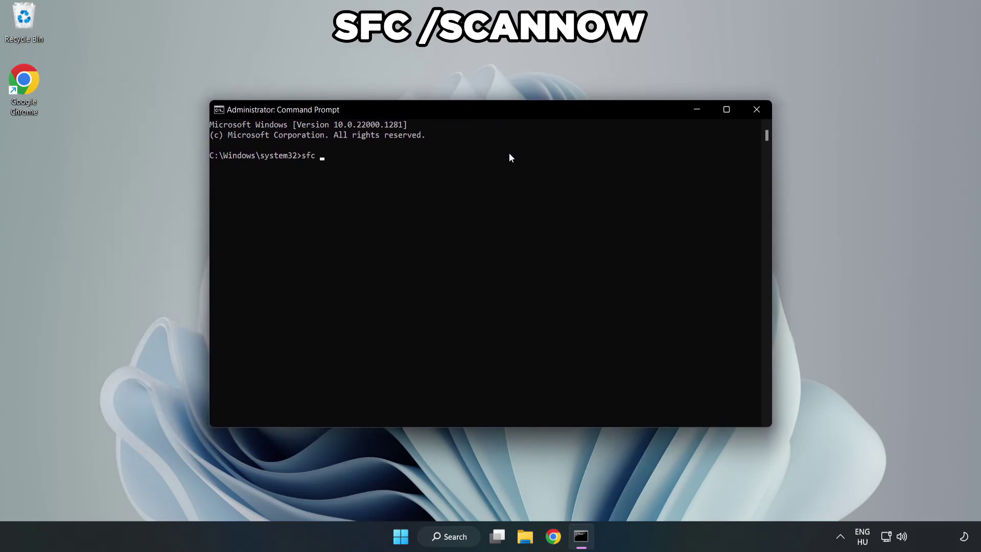
type("/scannow")
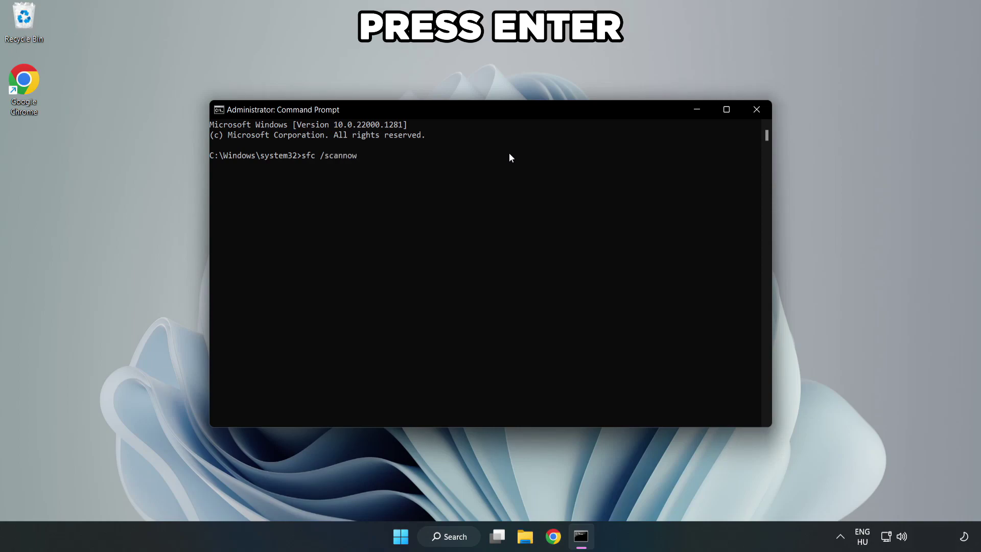
key("Return")
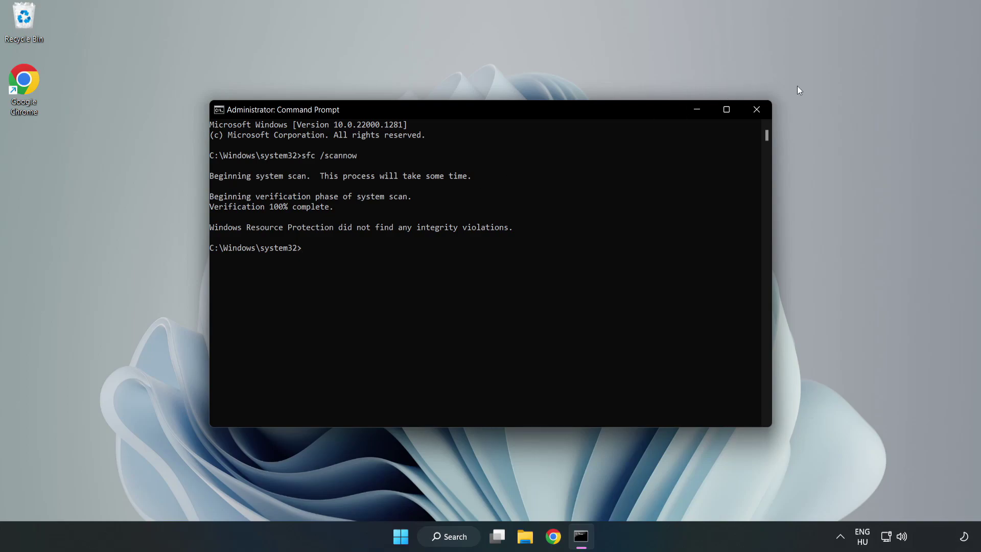
Close Command Prompt and show the Start menu power options with Restart listed.
left_click(756, 117)
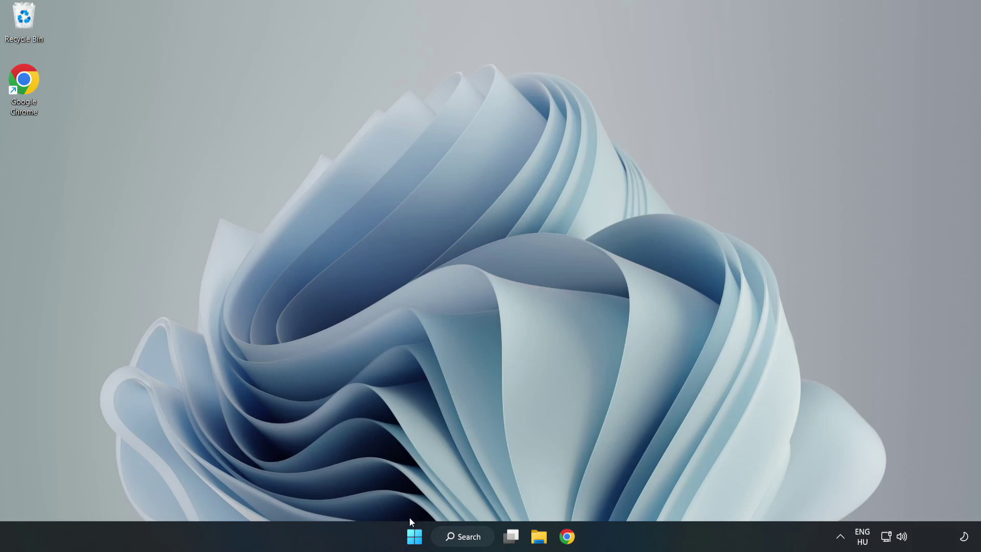
left_click(414, 536)
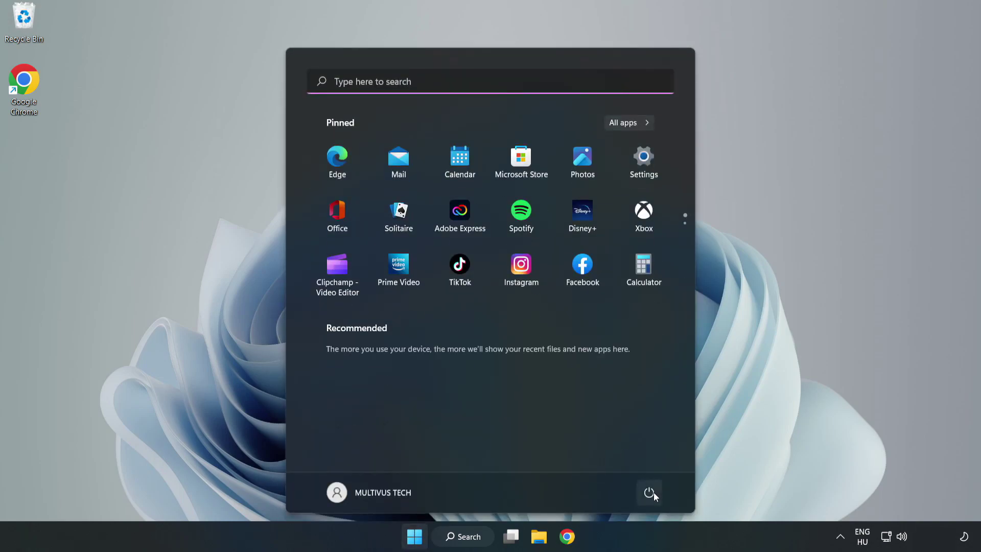
left_click(650, 492)
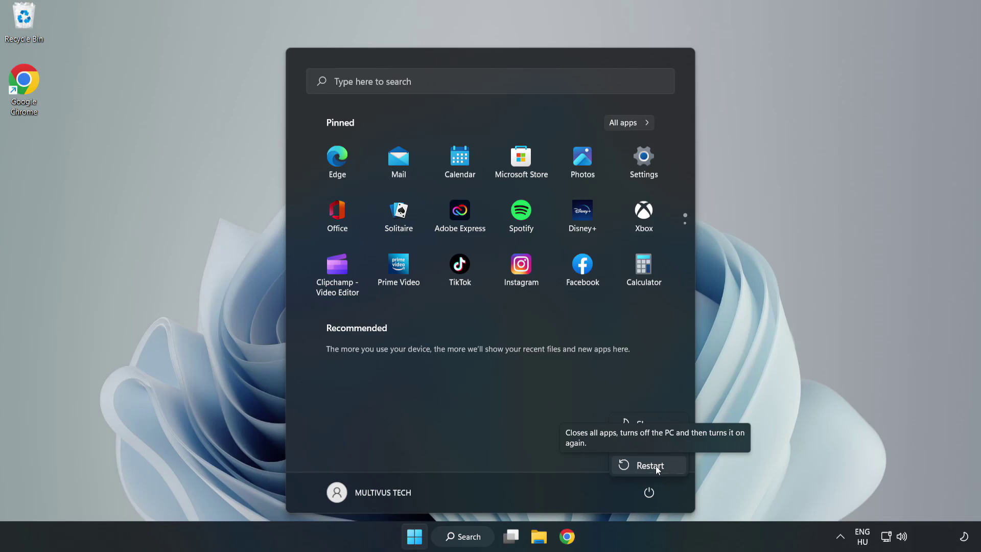